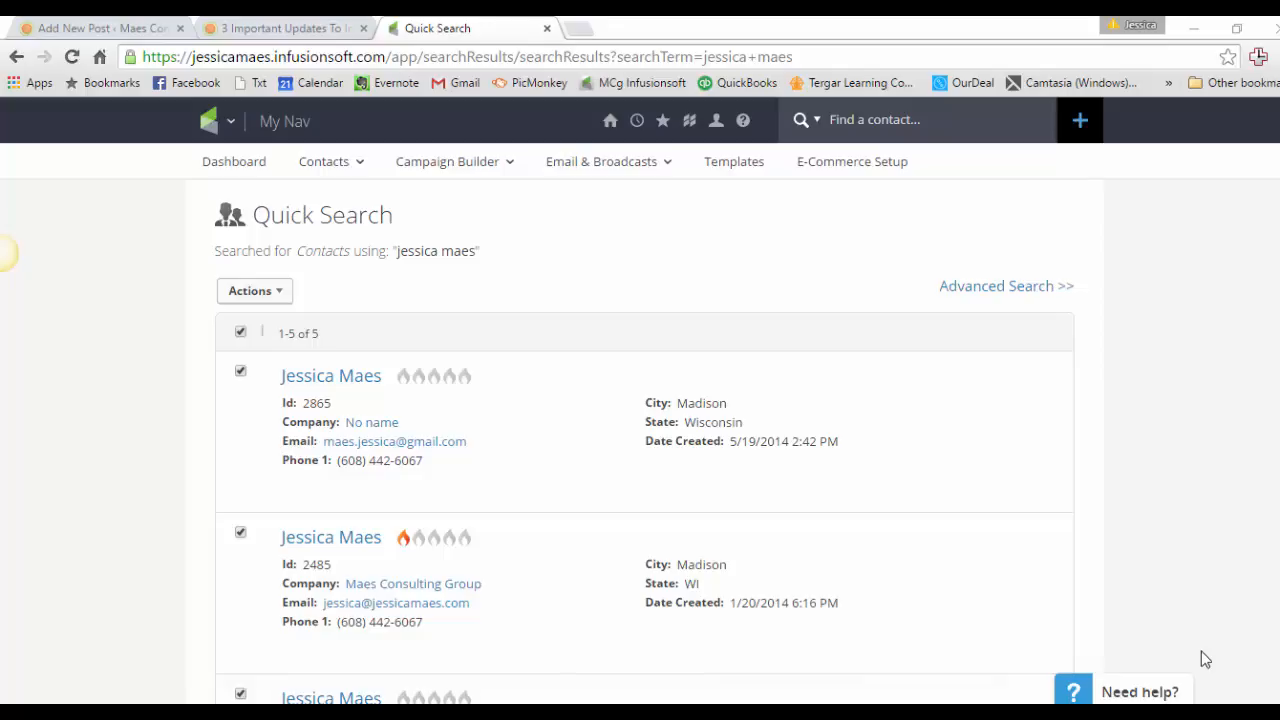
Open the first contact record in the search results and show its KS Call Recaps fields.
{"action": "mouse_move", "coordinate": [904, 413]}
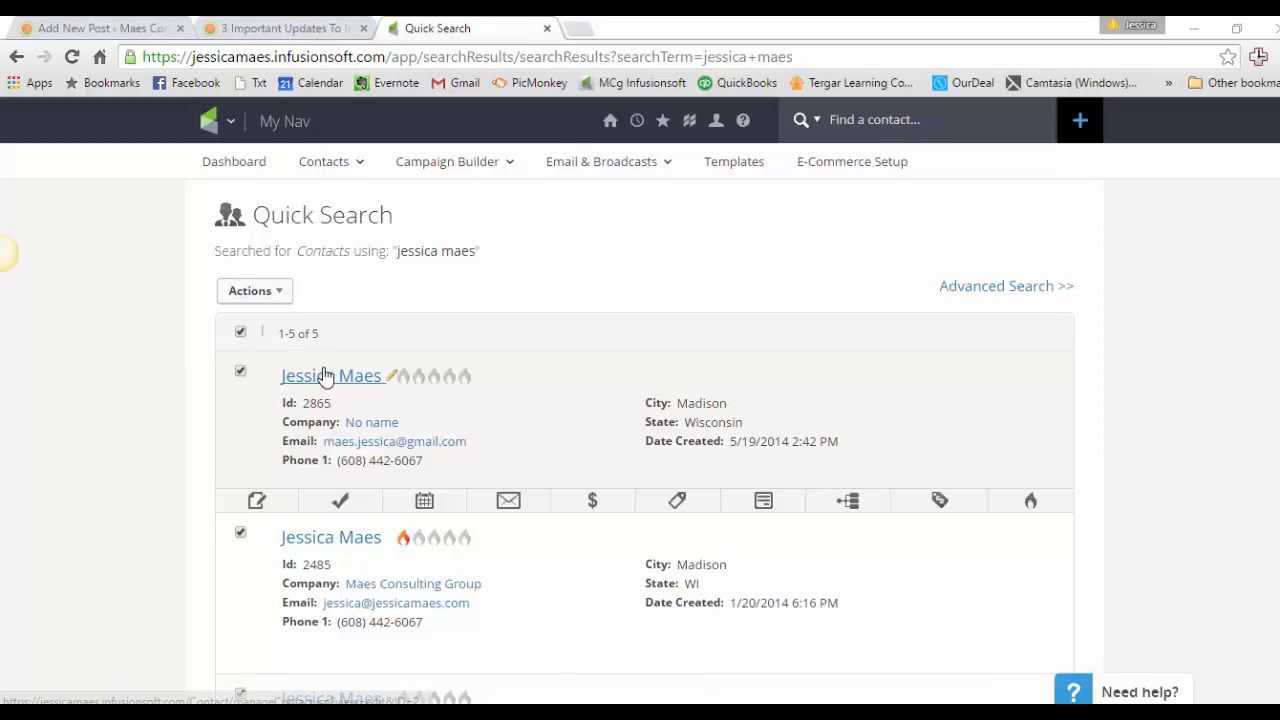
{"action": "left_click", "coordinate": [325, 378]}
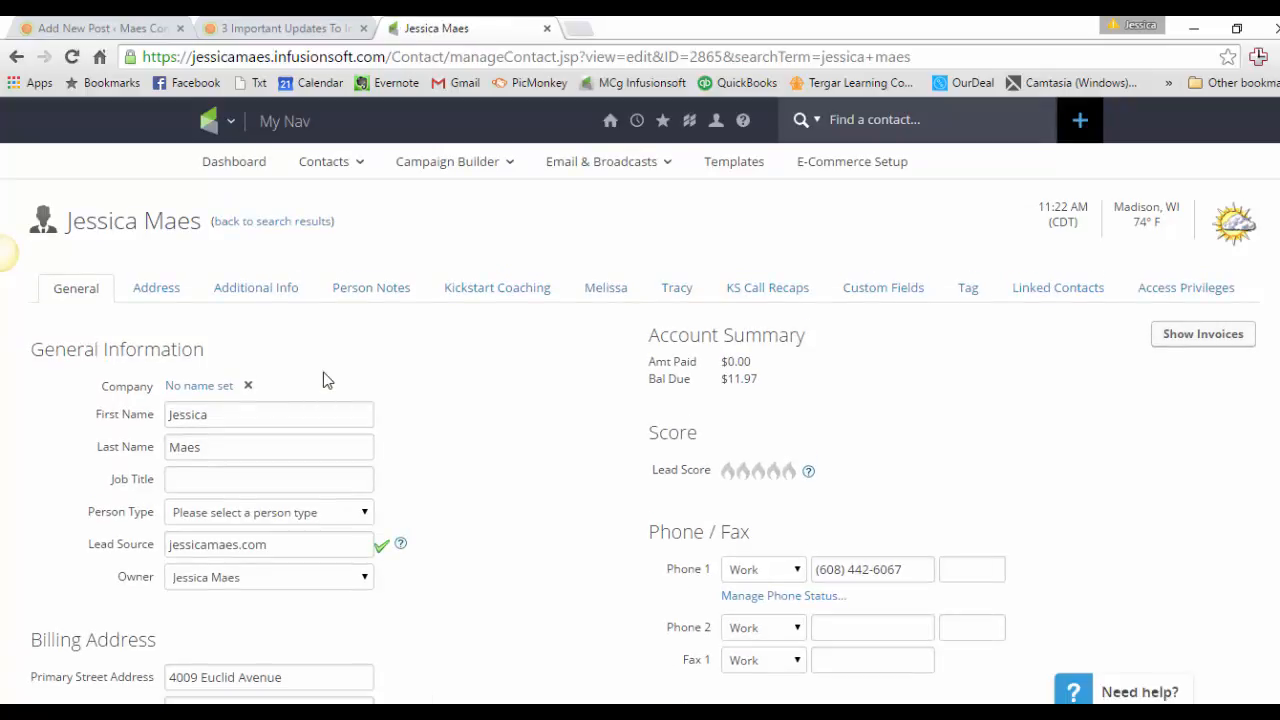
{"action": "left_click", "coordinate": [747, 300]}
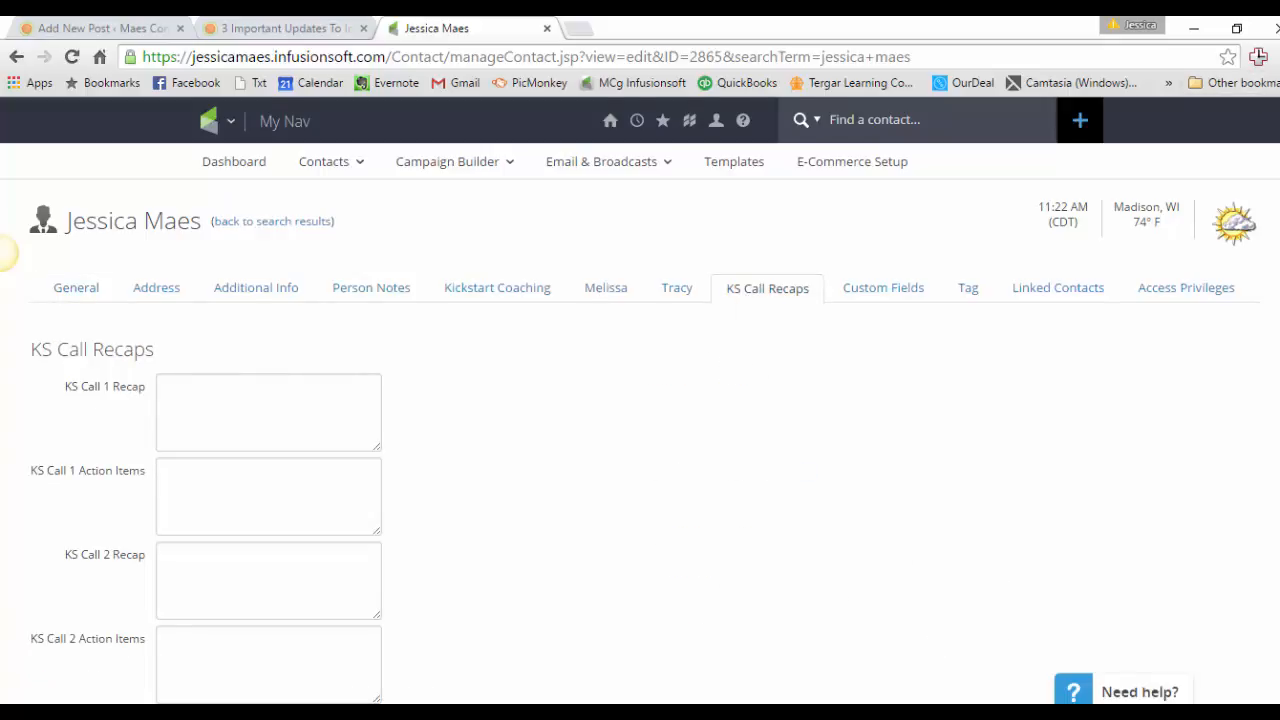
Enter "Today we reviewed what you have been working on in your application since our last session." as the KS Call 1 Recap.
{"action": "scroll", "coordinate": [747, 303], "scroll_direction": "down", "scroll_amount": 3}
{"action": "left_click", "coordinate": [244, 264]}
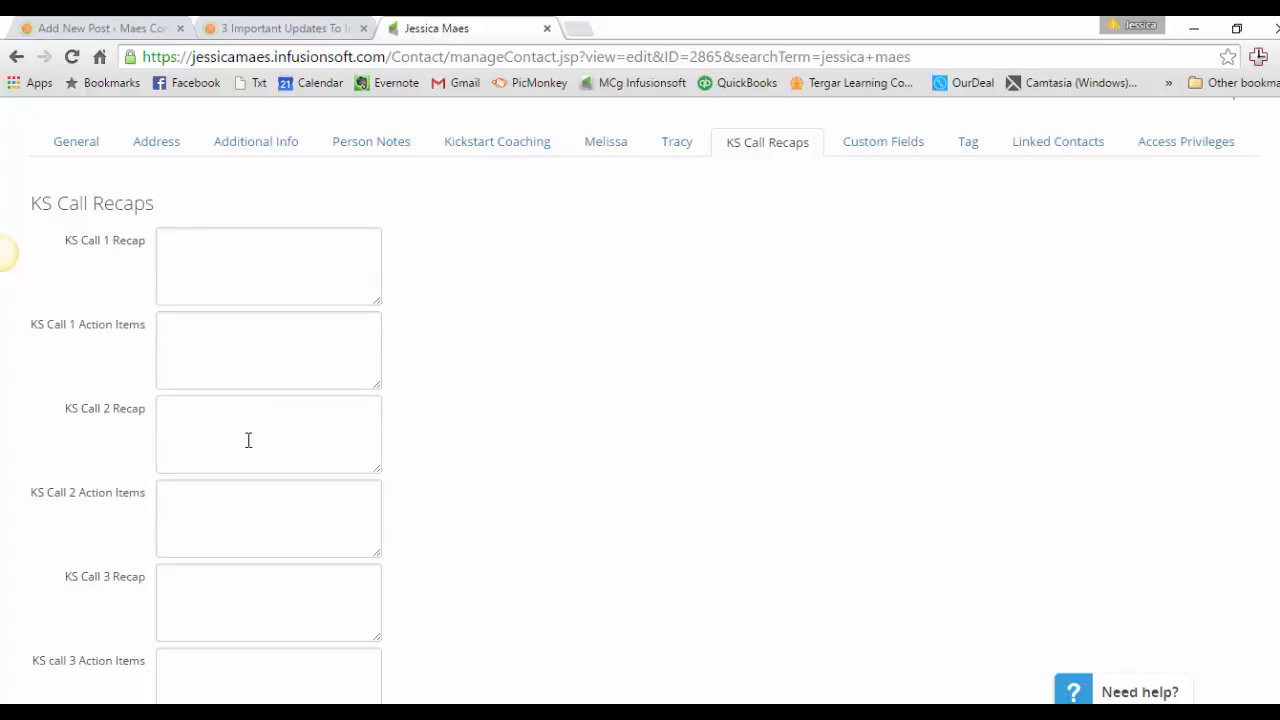
{"action": "left_click", "coordinate": [255, 284]}
{"action": "type", "text": "Today y"}
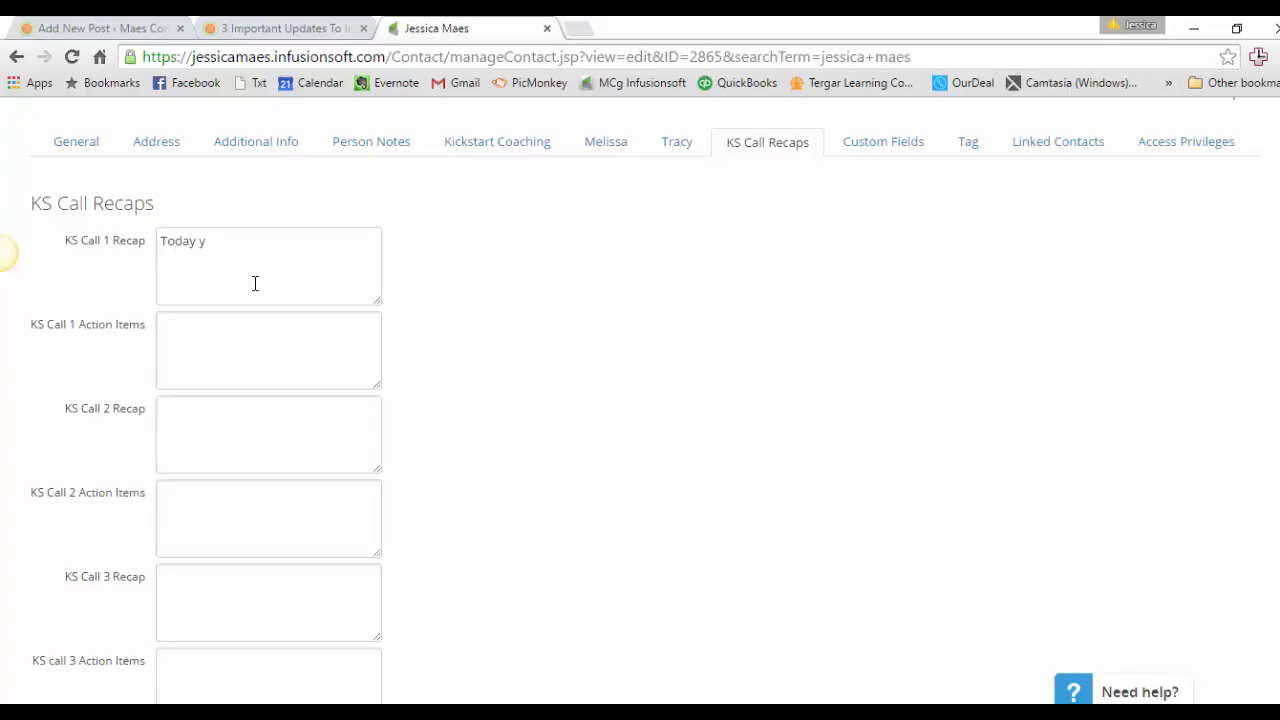
{"action": "key", "text": "BackSpace"}
{"action": "type", "text": "we revie"}
{"action": "type", "text": "wed wha"}
{"action": "key", "text": "BackSpace"}
{"action": "type", "text": "what y"}
{"action": "type", "text": "ou have been "}
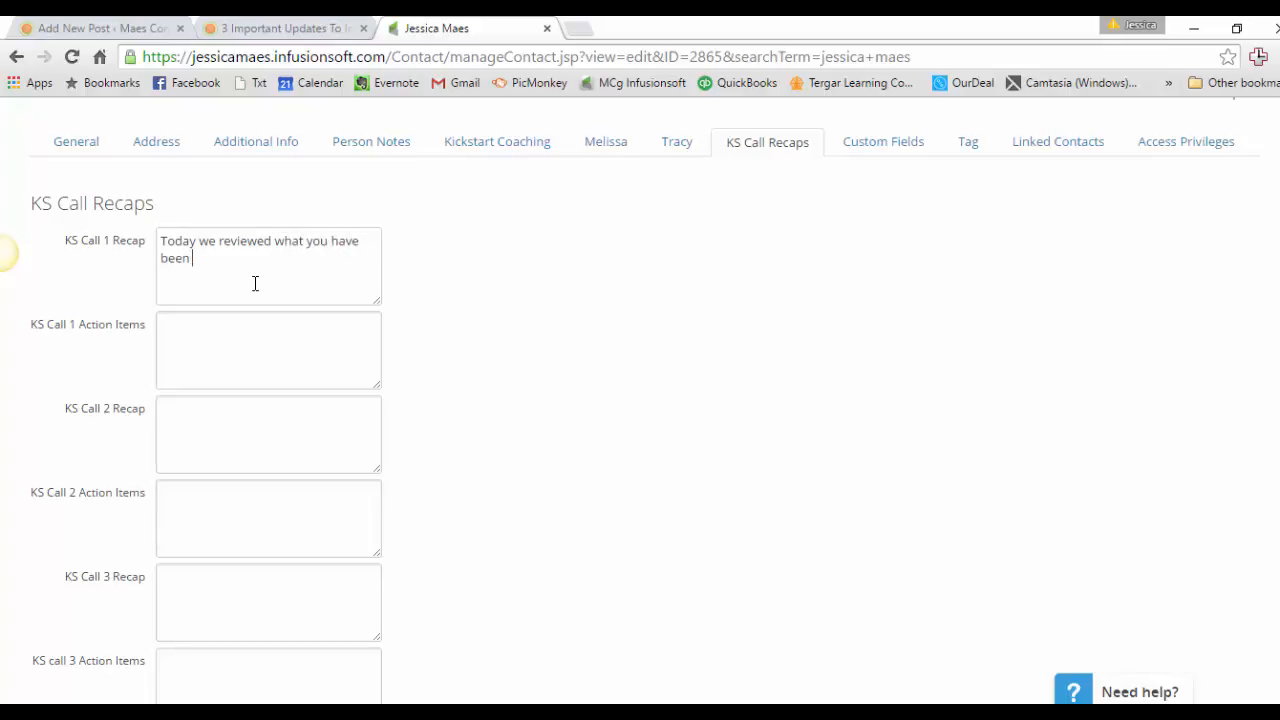
{"action": "type", "text": "working on in your a"}
{"action": "type", "text": "pplication s"}
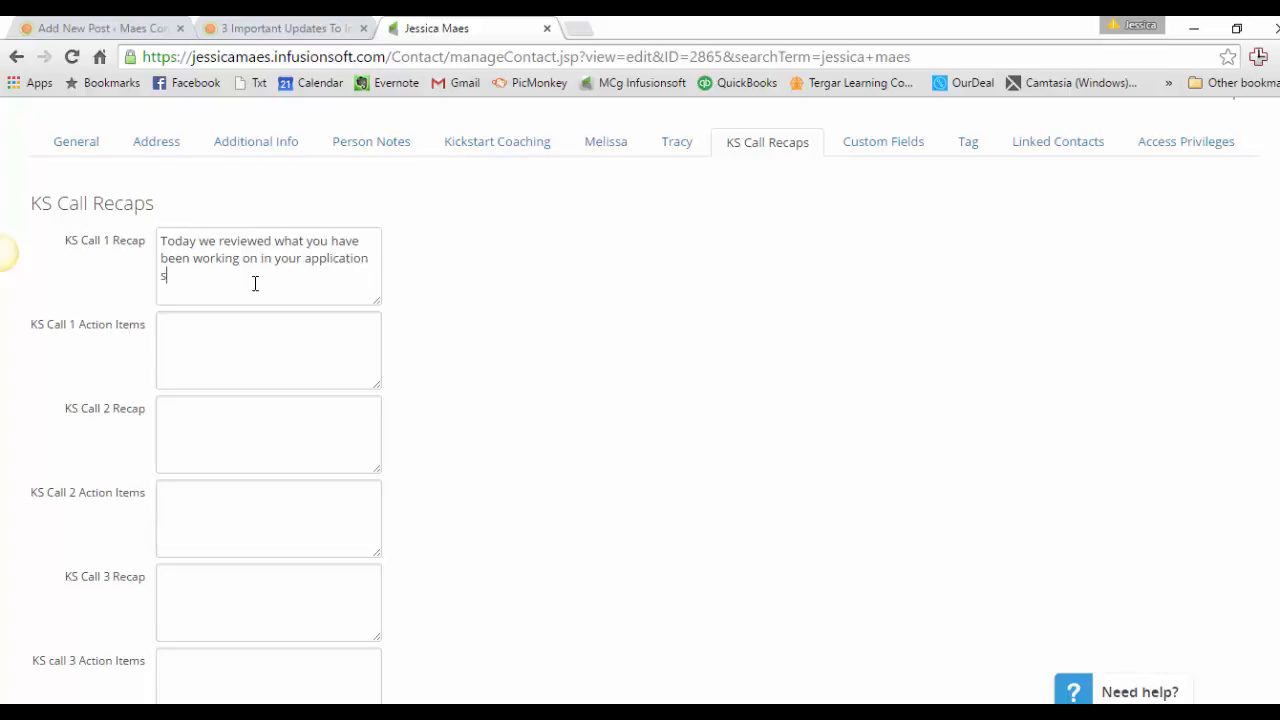
{"action": "type", "text": "since our last"}
{"action": "type", "text": " session."}
Add a second recap paragraph after a blank line: "You are ready to import your mailing list and will do so this weekend.".
{"action": "key", "text": "Return"}
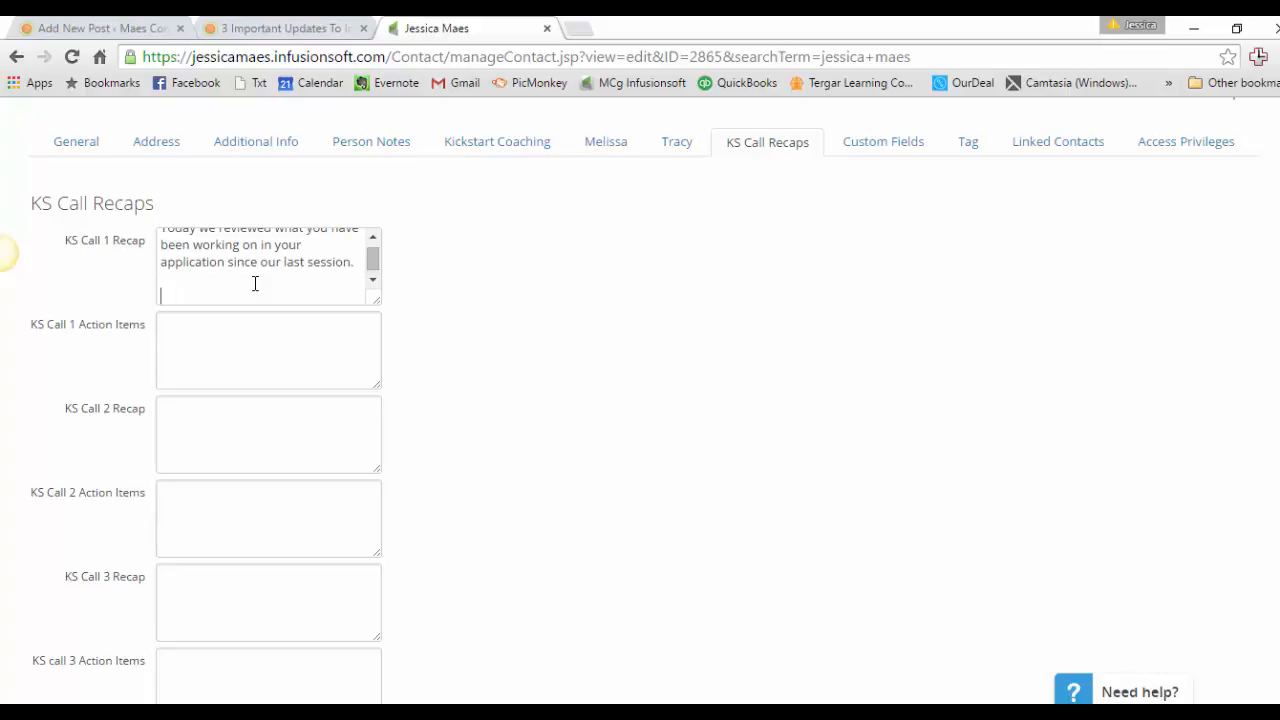
{"action": "type", "text": "You are ready to import your maining"}
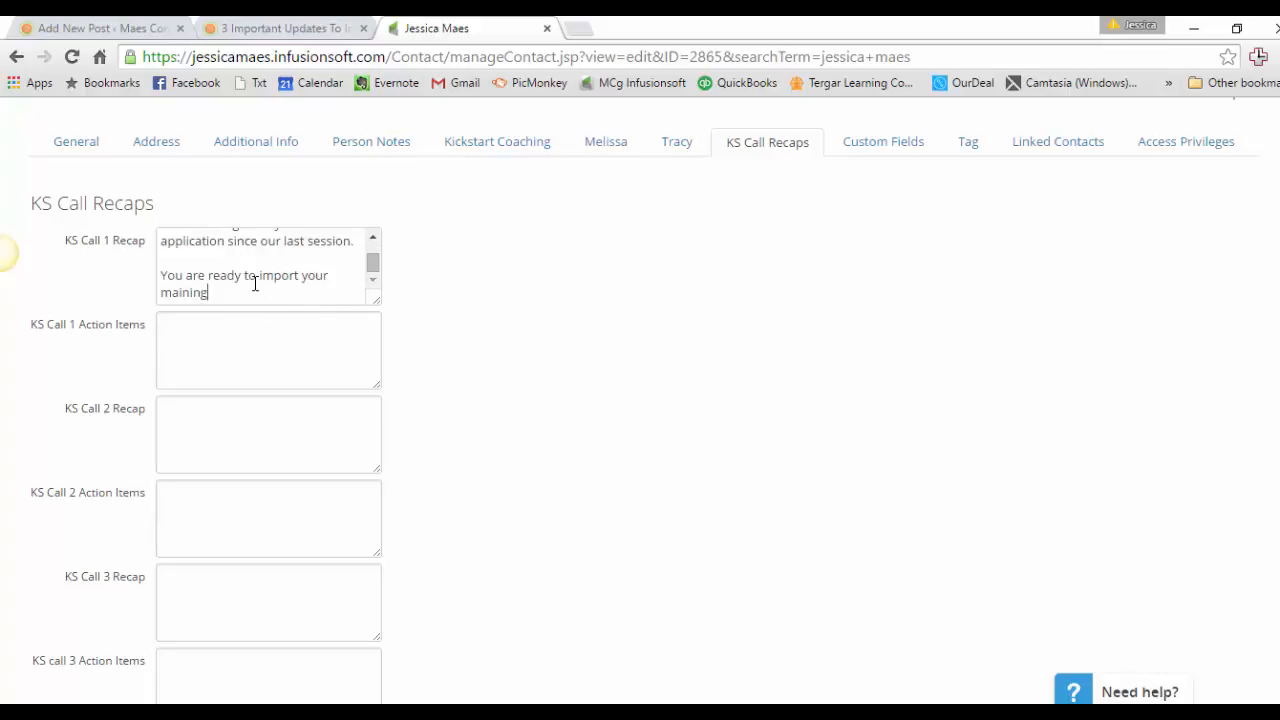
{"action": "key", "text": "BackSpace"}
{"action": "key", "text": "BackSpace"}
{"action": "key", "text": "BackSpace"}
{"action": "key", "text": "BackSpace"}
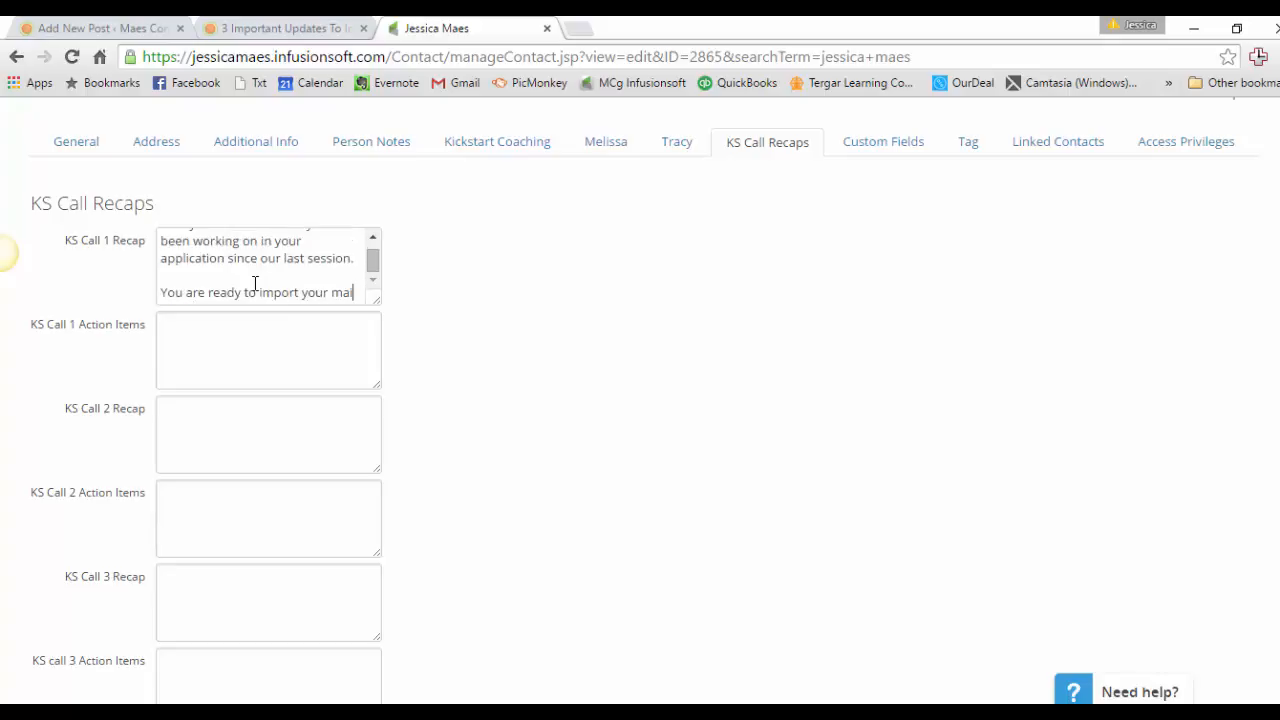
{"action": "type", "text": "ling list an"}
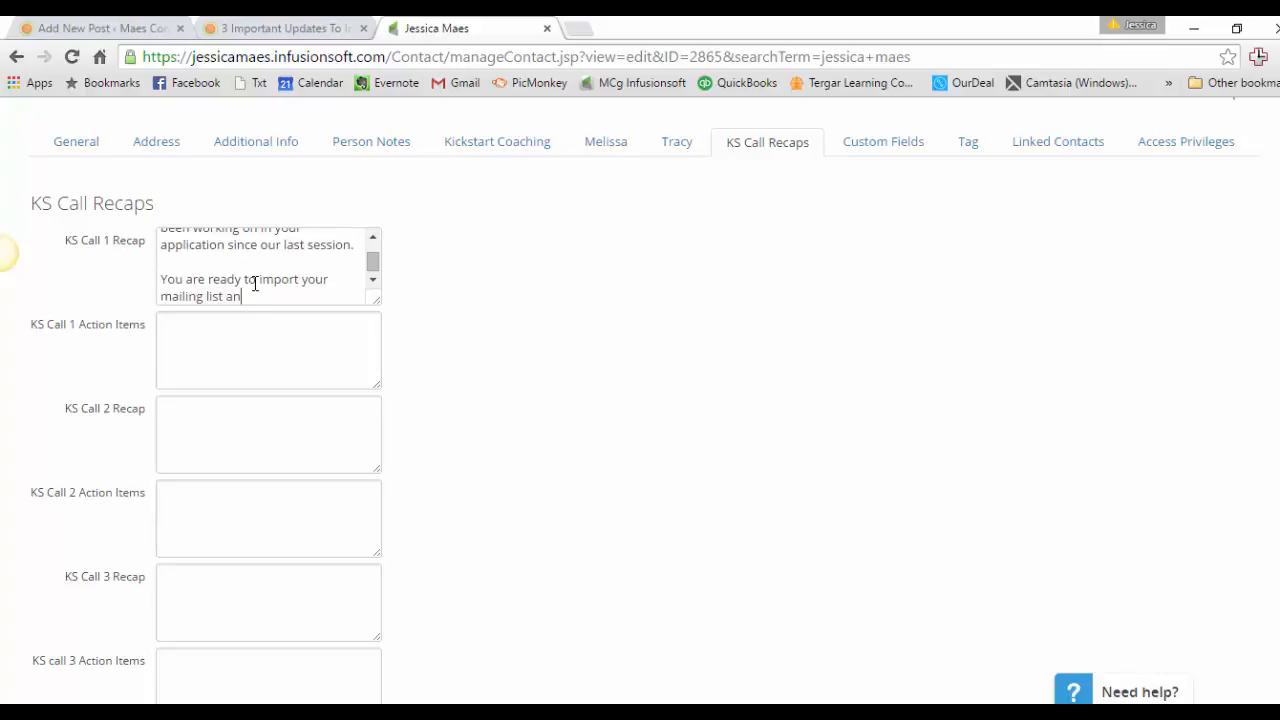
{"action": "type", "text": "d will do so this weekend."}
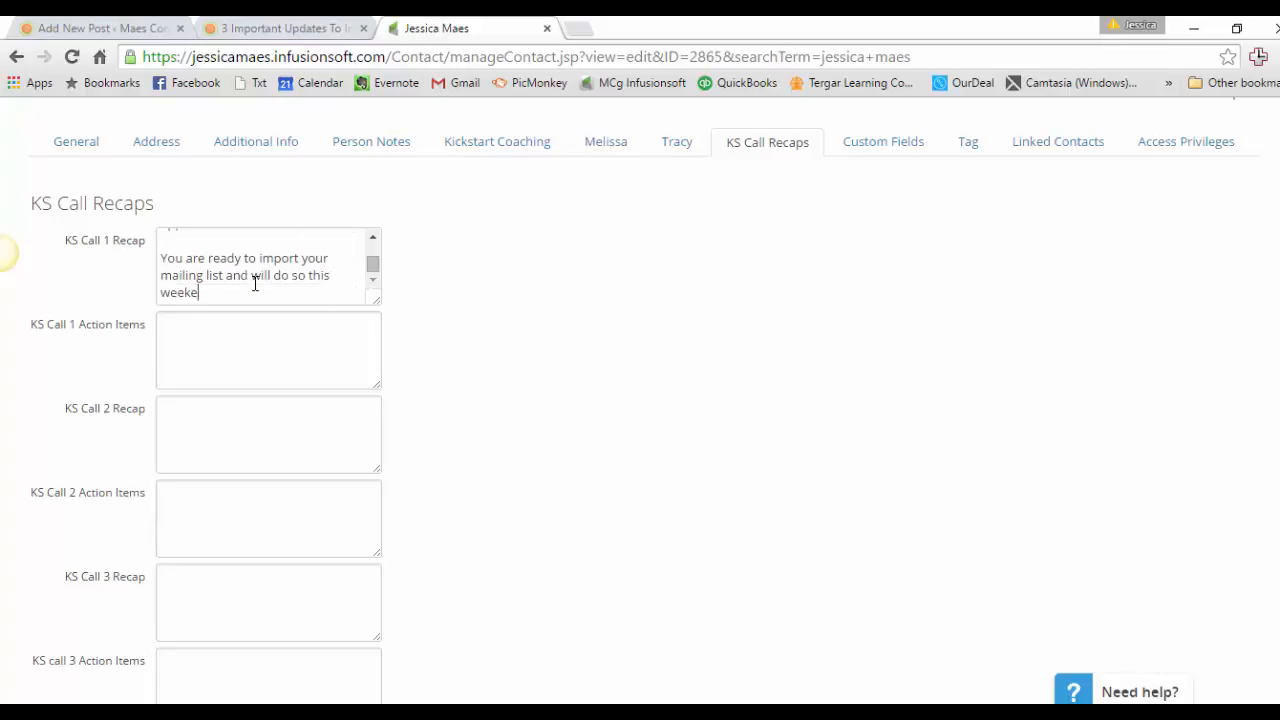
Add a third recap paragraph after a blank line: "You are almost ready to launch your first campaign.".
{"action": "key", "text": "Return"}
{"action": "key", "text": "Return"}
{"action": "type", "text": "Y"}
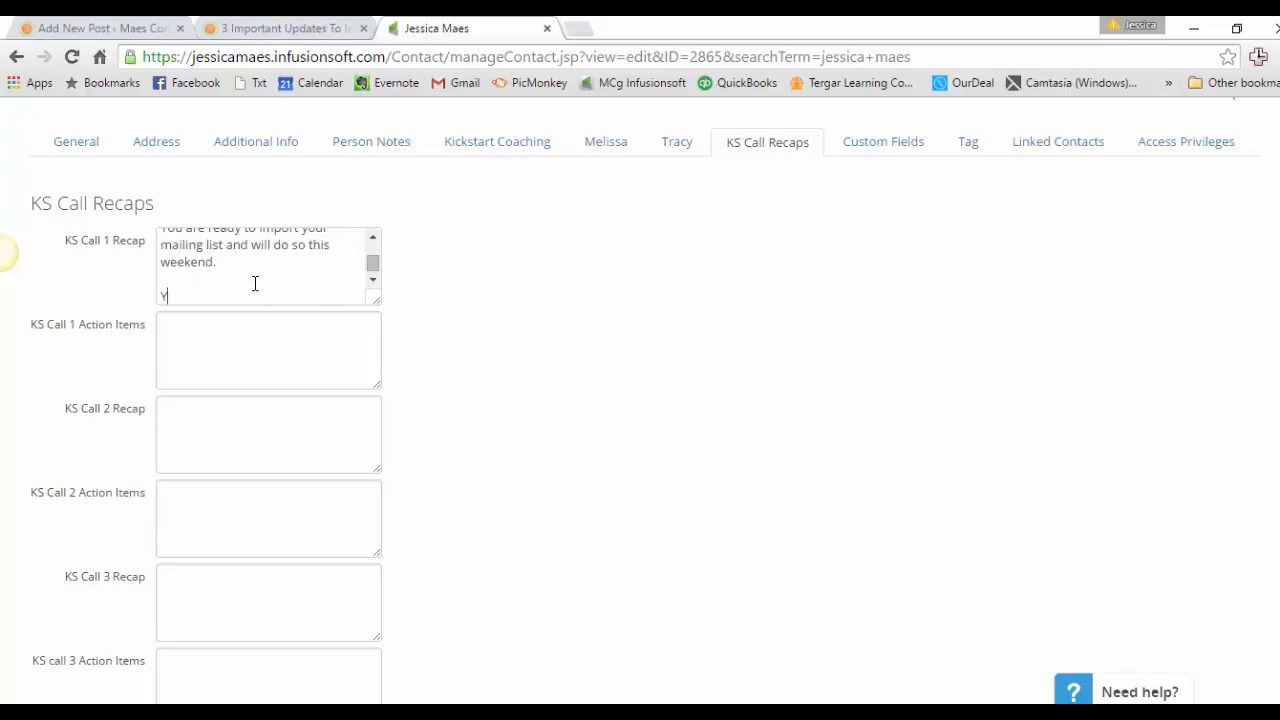
{"action": "type", "text": "ou are almost ready to launch your first"}
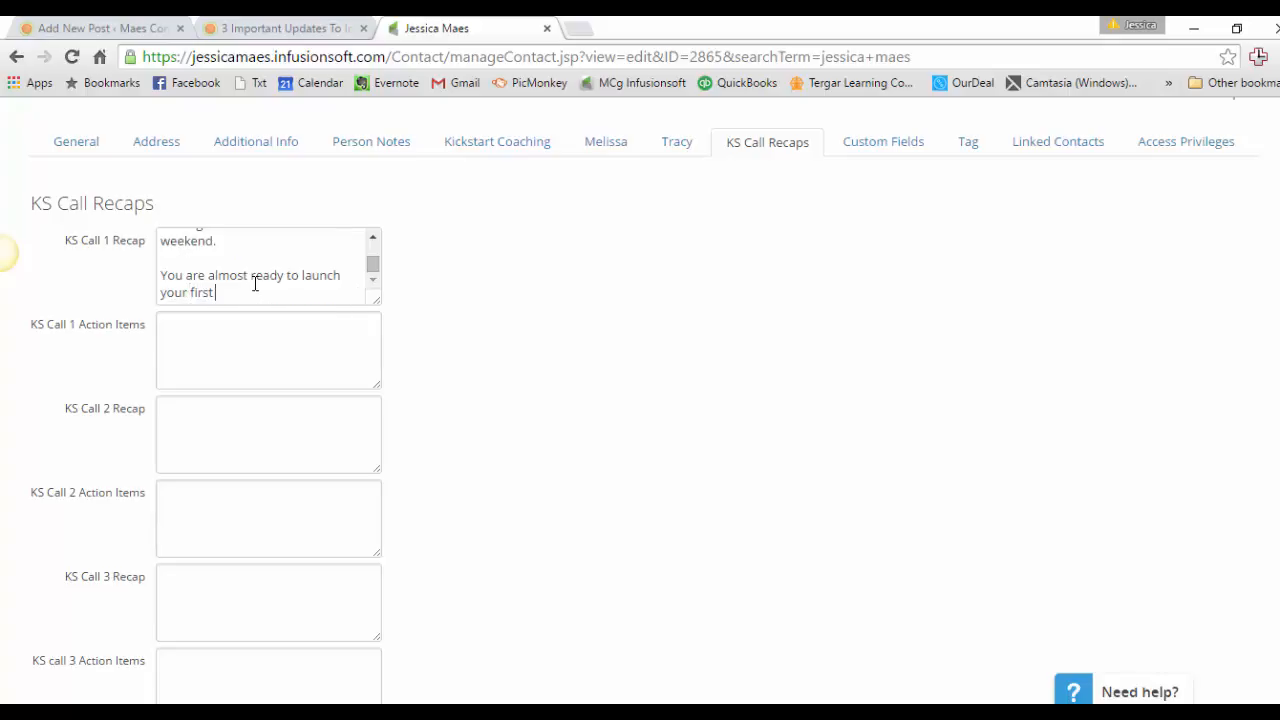
{"action": "type", "text": " campaign."}
Enlarge the KS Call 1 Recap box to fit all its text and highlight the first two paragraphs in turn.
{"action": "left_click_drag", "start_coordinate": [378, 305], "coordinate": [371, 551]}
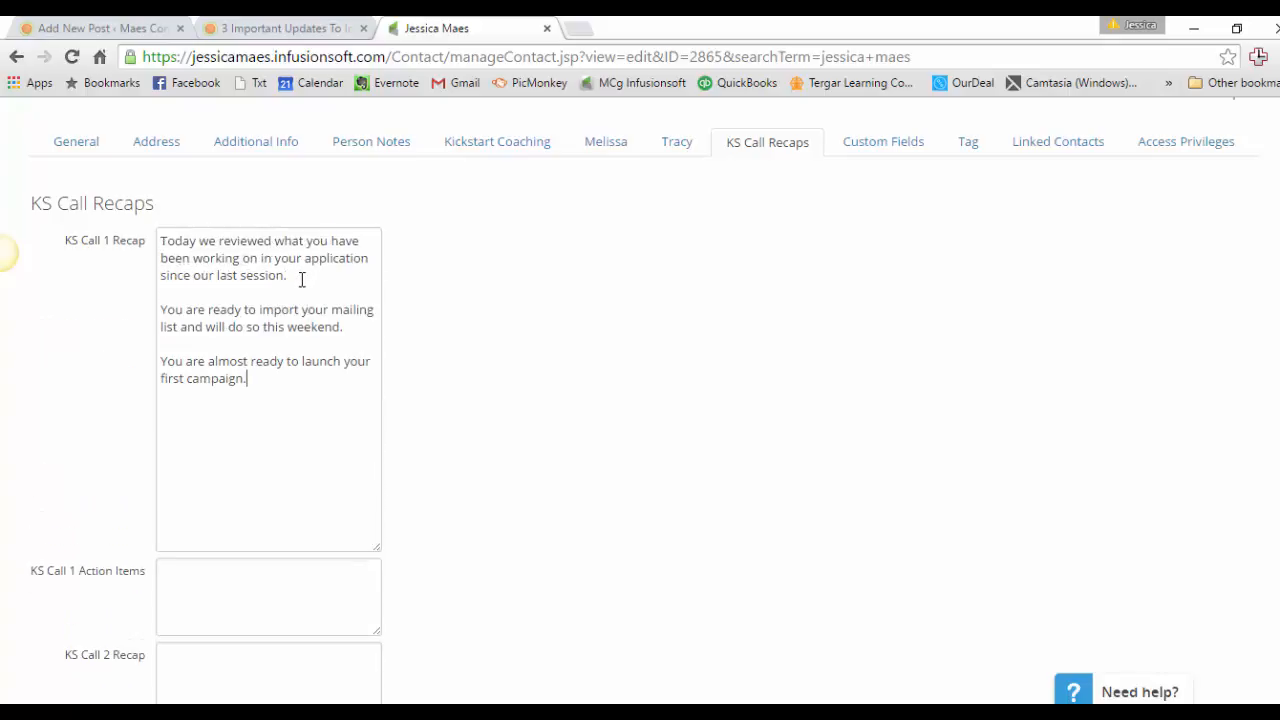
{"action": "left_click_drag", "start_coordinate": [296, 277], "coordinate": [130, 204]}
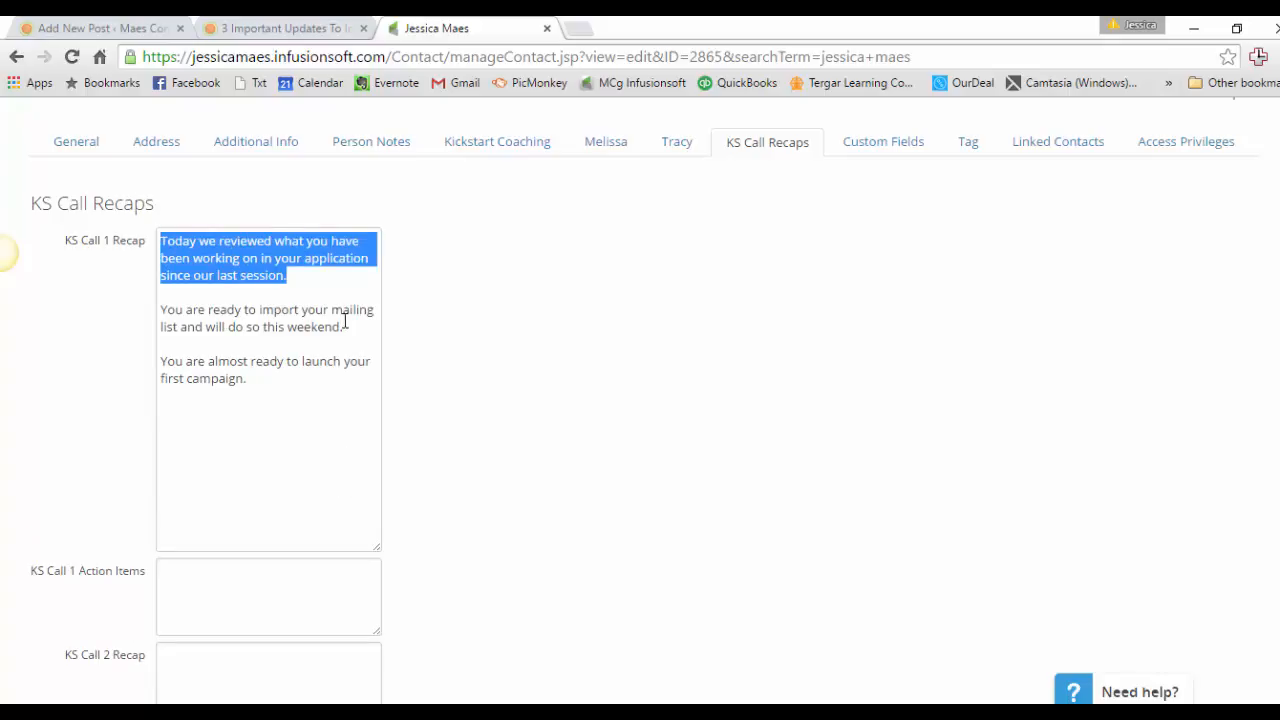
{"action": "left_click_drag", "start_coordinate": [346, 326], "coordinate": [161, 310]}
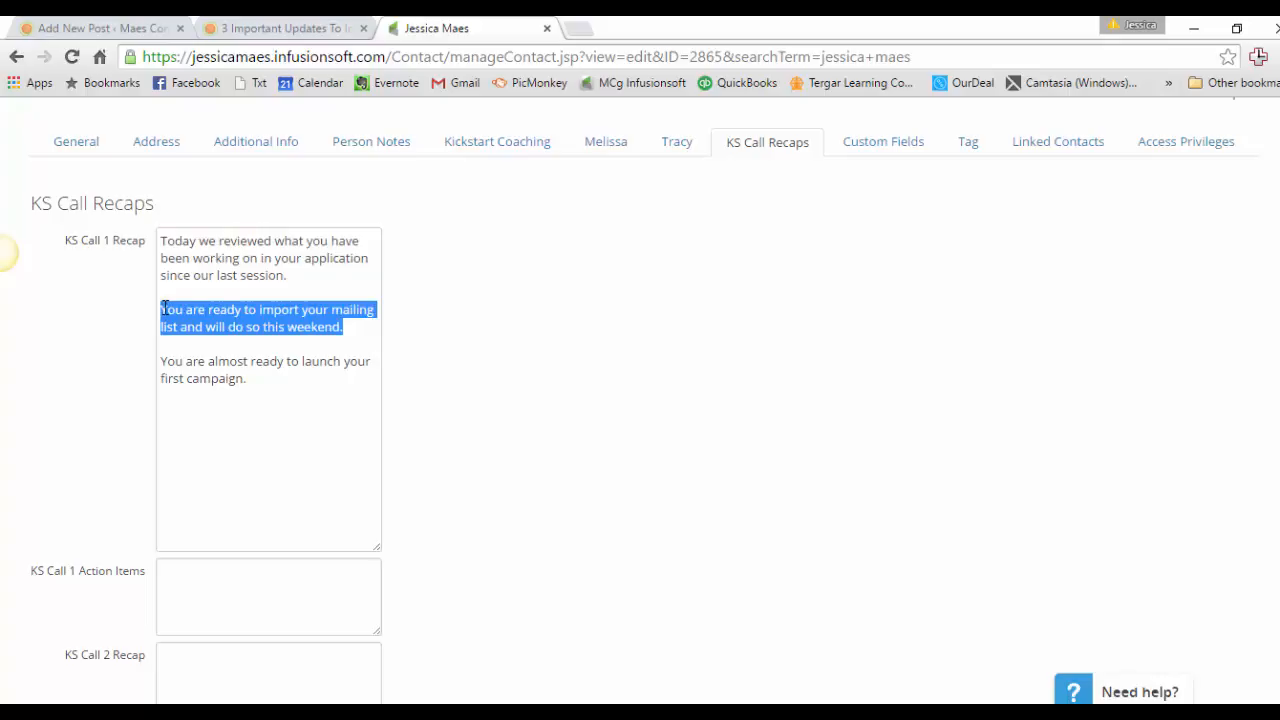
Remove the blank lines from the KS Call 1 Recap so its three paragraphs run together as one.
{"action": "left_click", "coordinate": [250, 296]}
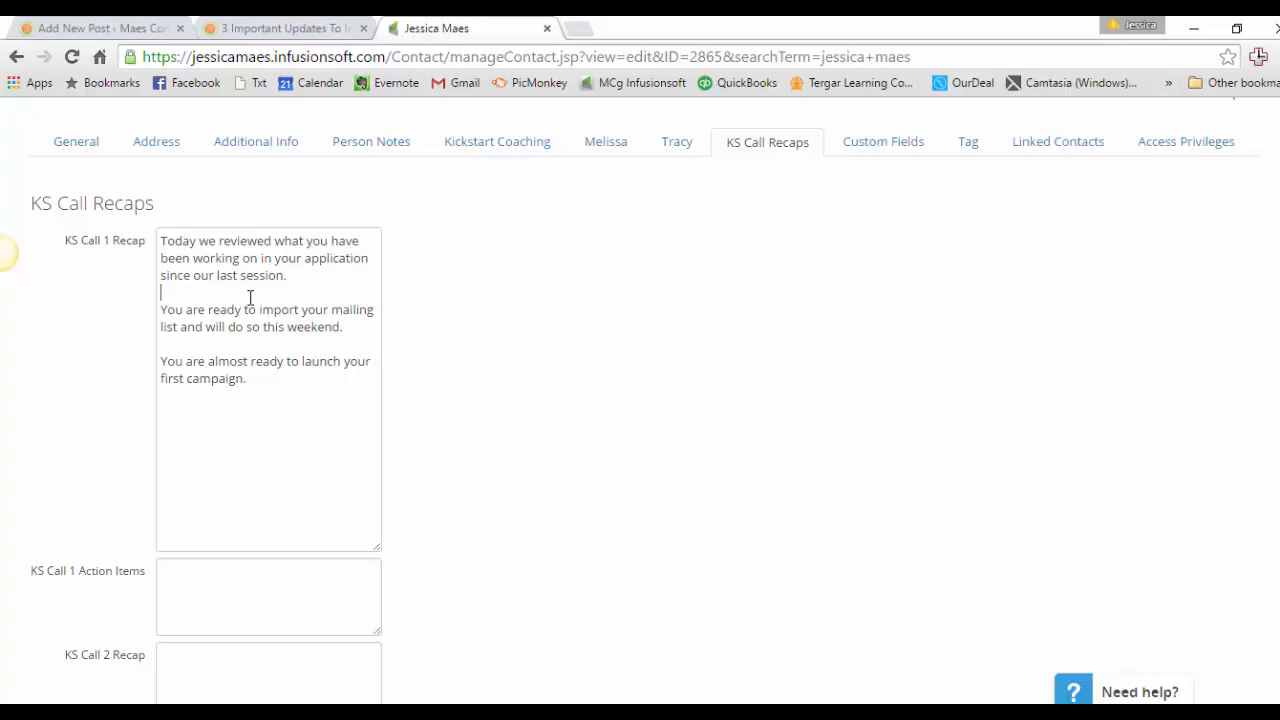
{"action": "key", "text": "Down"}
{"action": "key", "text": "Down"}
{"action": "key", "text": "Down"}
{"action": "key", "text": "Up"}
{"action": "key", "text": "BackSpace"}
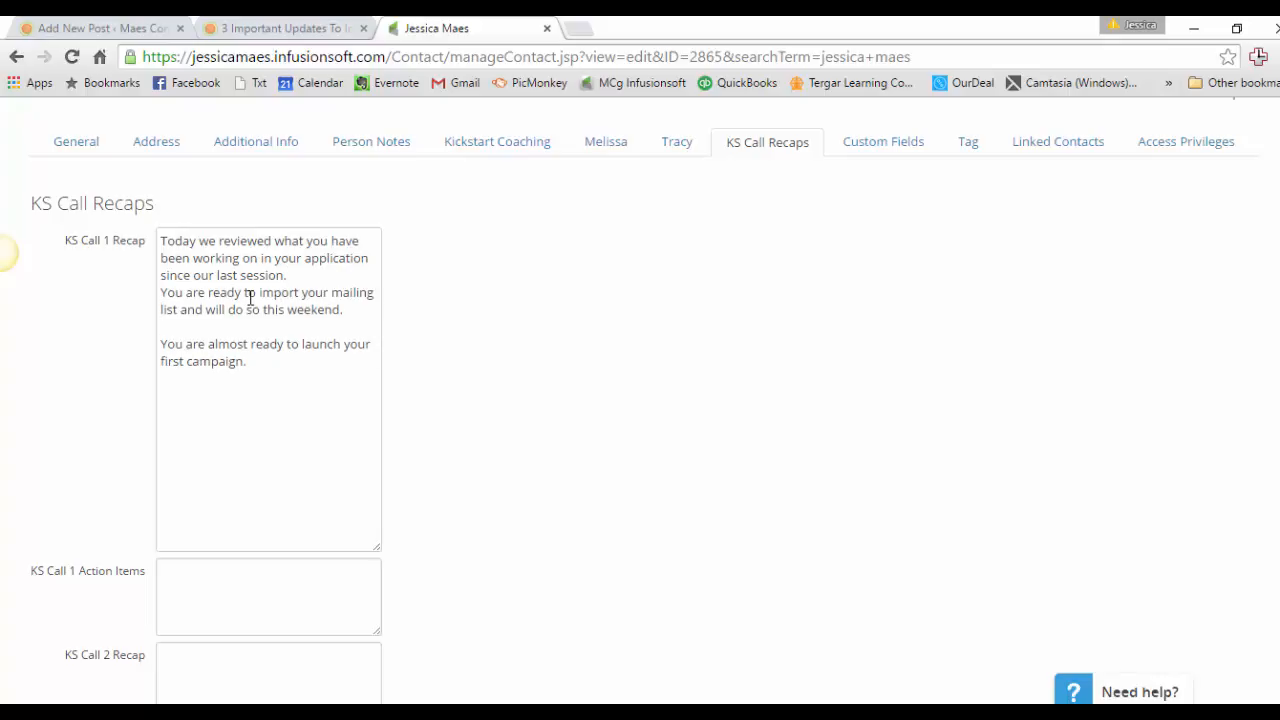
{"action": "key", "text": "Delete"}
{"action": "key", "text": "Down"}
{"action": "key", "text": "Down"}
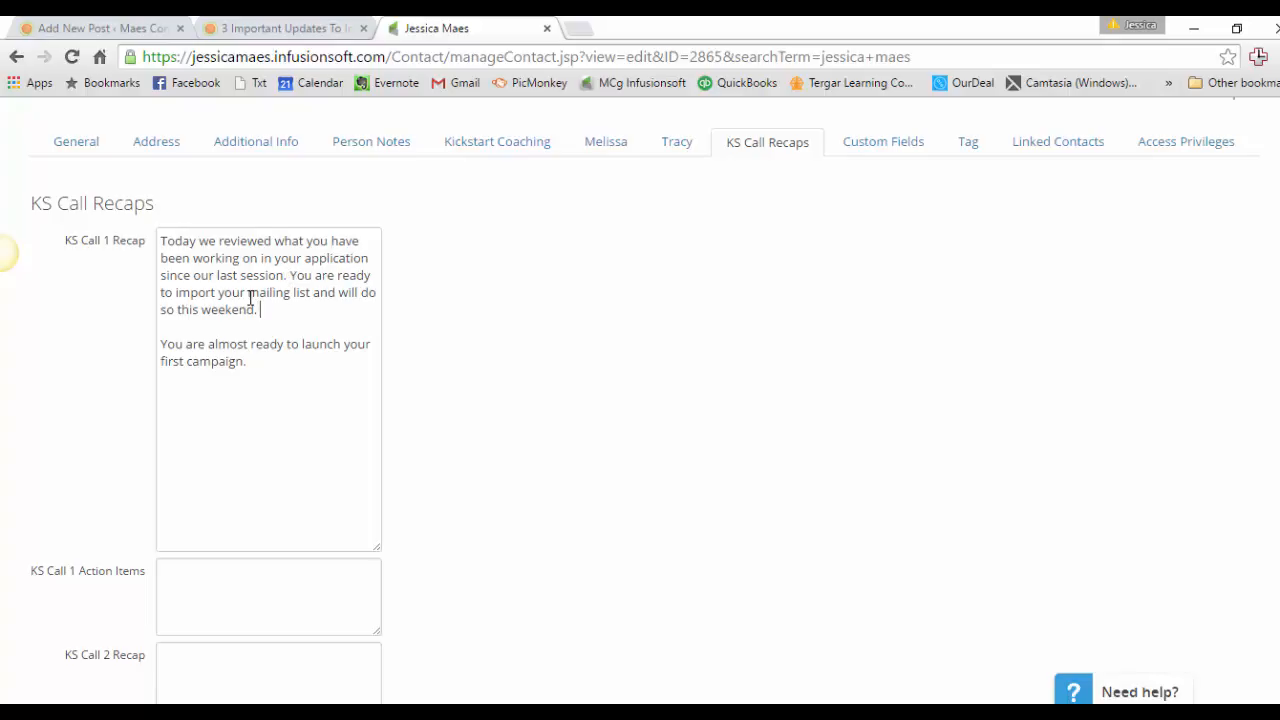
{"action": "key", "text": "Delete"}
{"action": "key", "text": "Delete"}
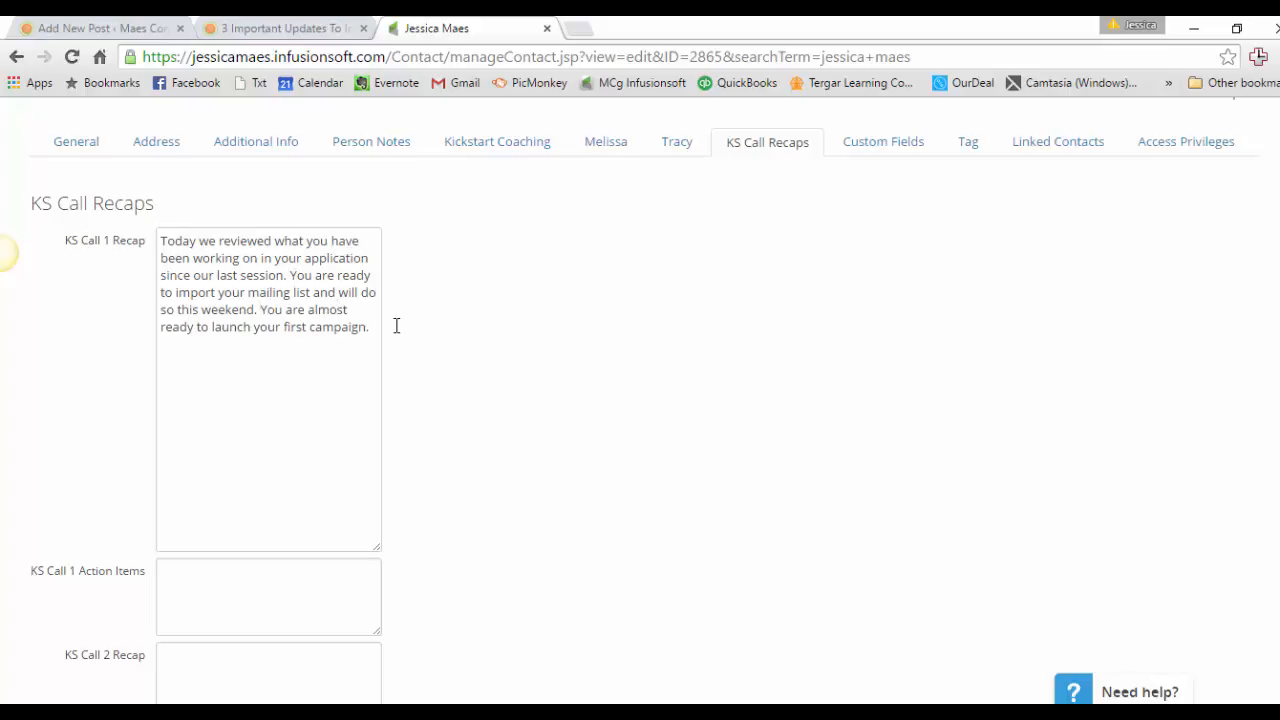
Split the KS Call 1 Recap back into three paragraphs, with a blank line before each "You are" sentence.
{"action": "key", "text": "Return"}
{"action": "key", "text": "Return"}
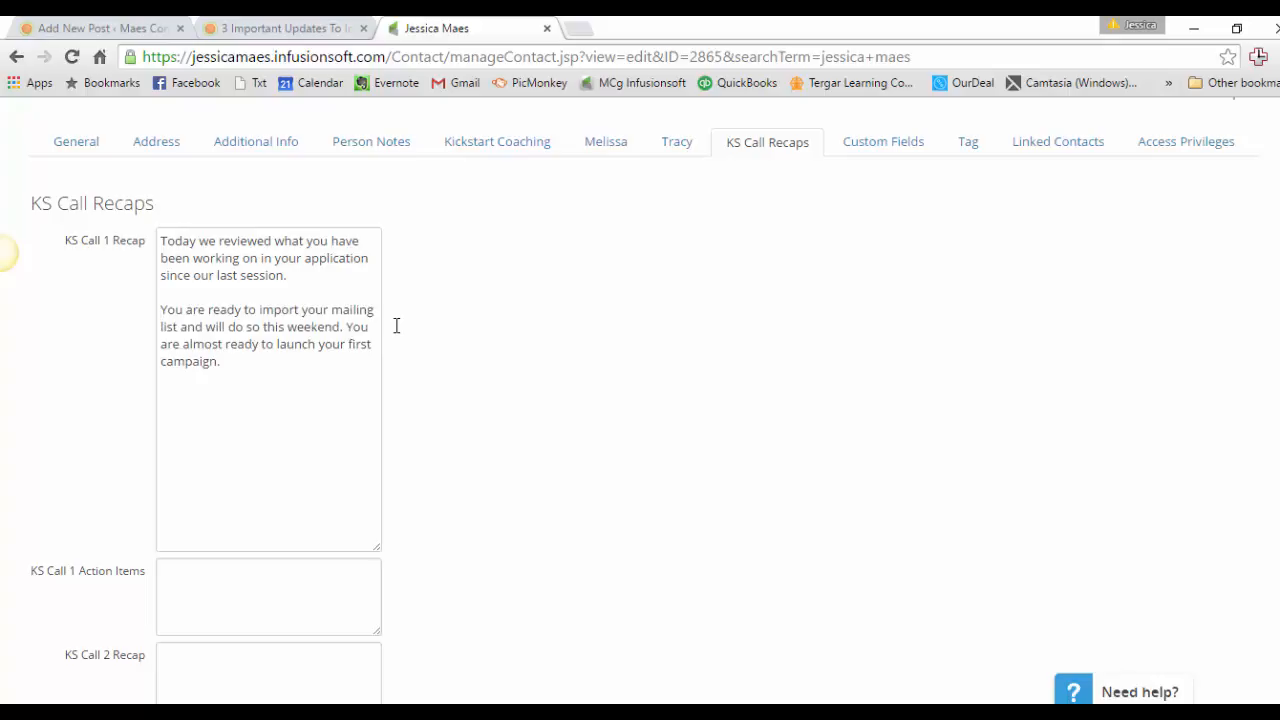
{"action": "left_click", "coordinate": [350, 327]}
{"action": "key", "text": "Return"}
{"action": "key", "text": "Return"}
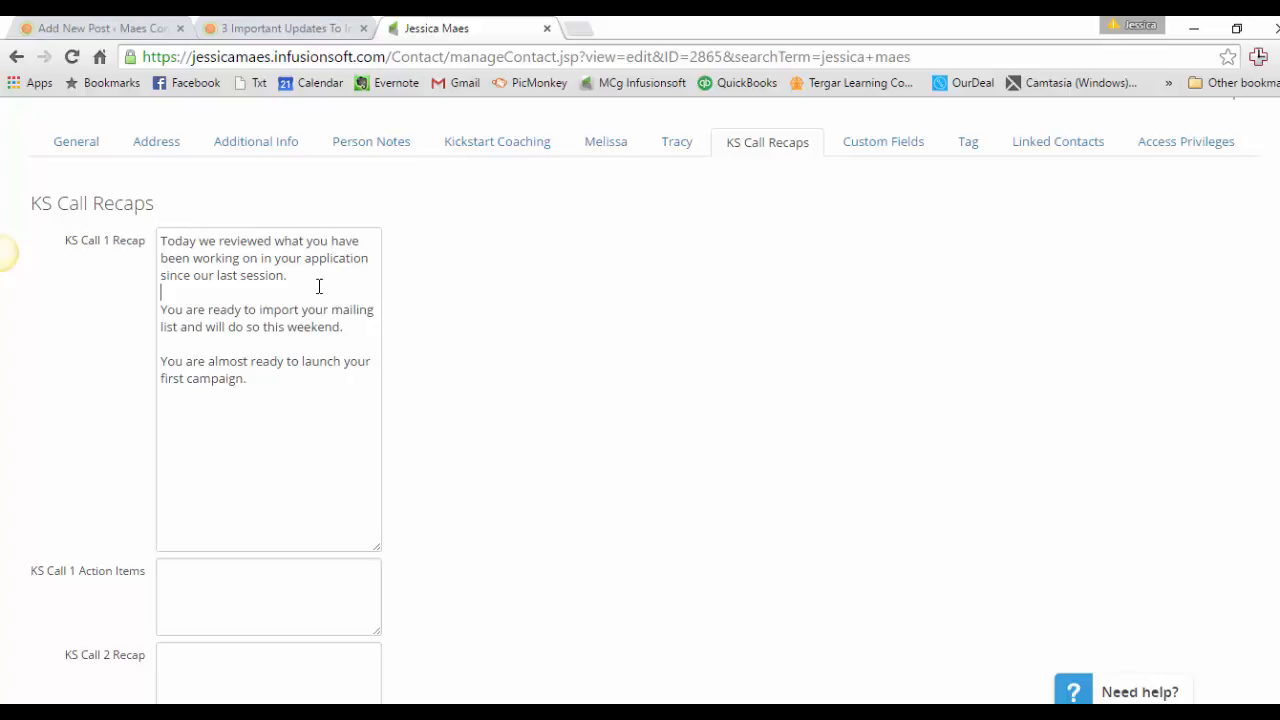
Join the three KS Call 1 Recap paragraphs into a single paragraph again.
{"action": "key", "text": "BackSpace"}
{"action": "key", "text": "Delete"}
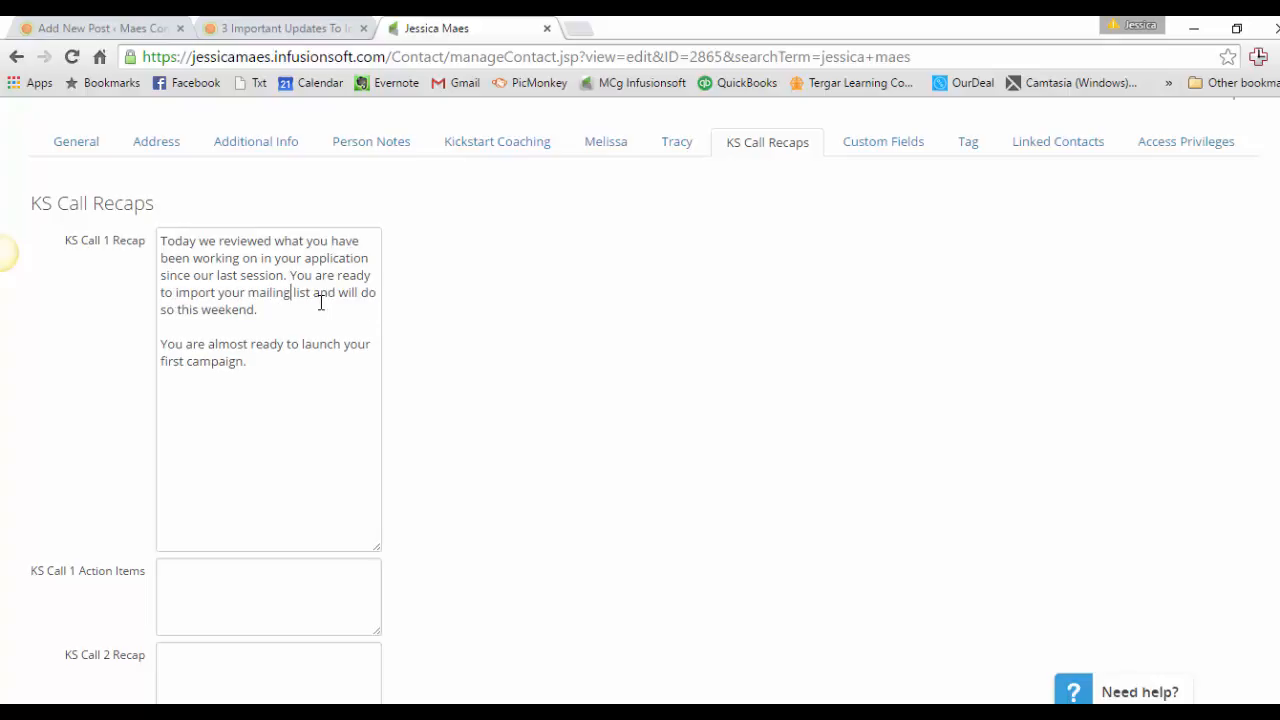
{"action": "key", "text": "Down"}
{"action": "key", "text": "Delete"}
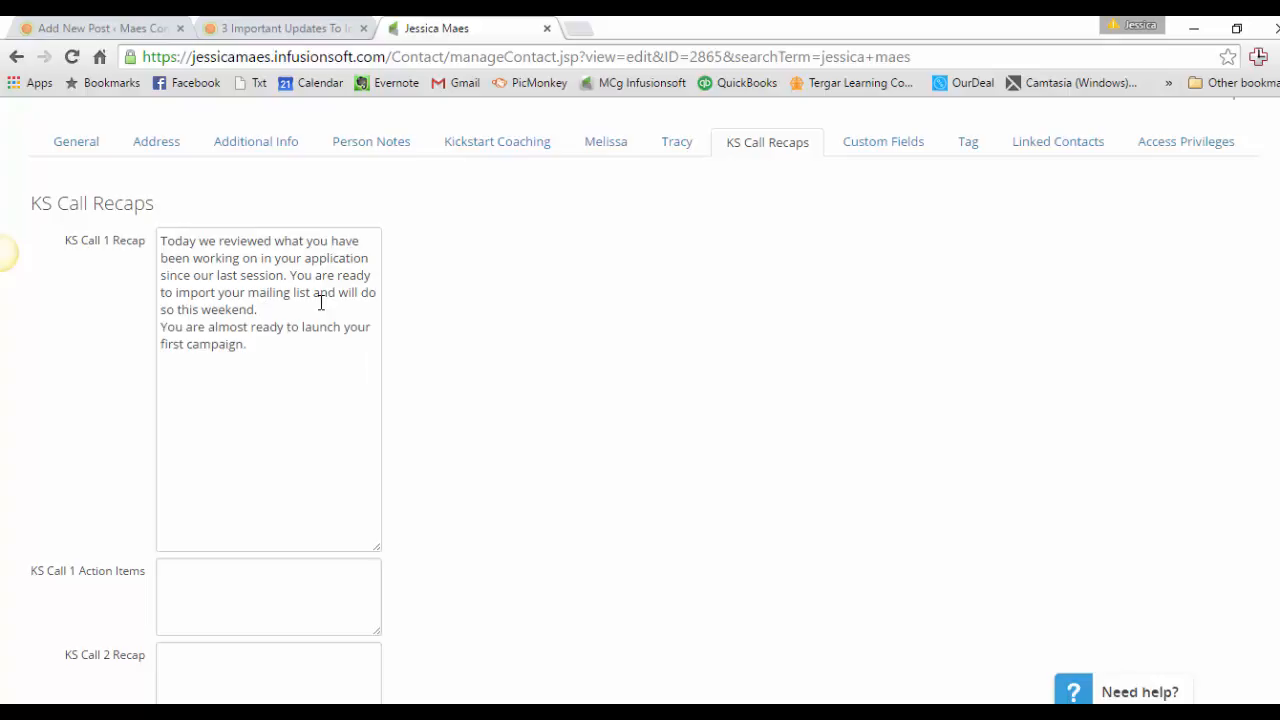
{"action": "key", "text": "Delete"}
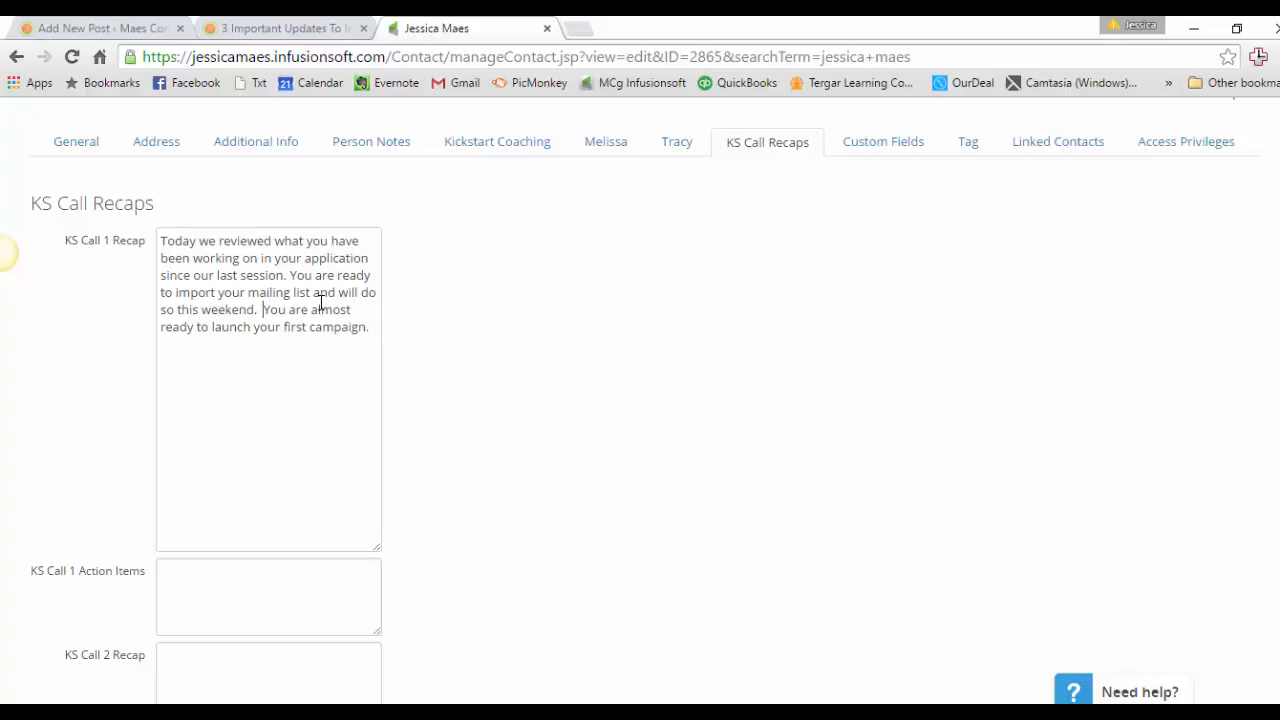
Separate the three KS Call 1 Recap sentences with blank lines again.
{"action": "left_click_drag", "start_coordinate": [290, 276], "coordinate": [298, 291]}
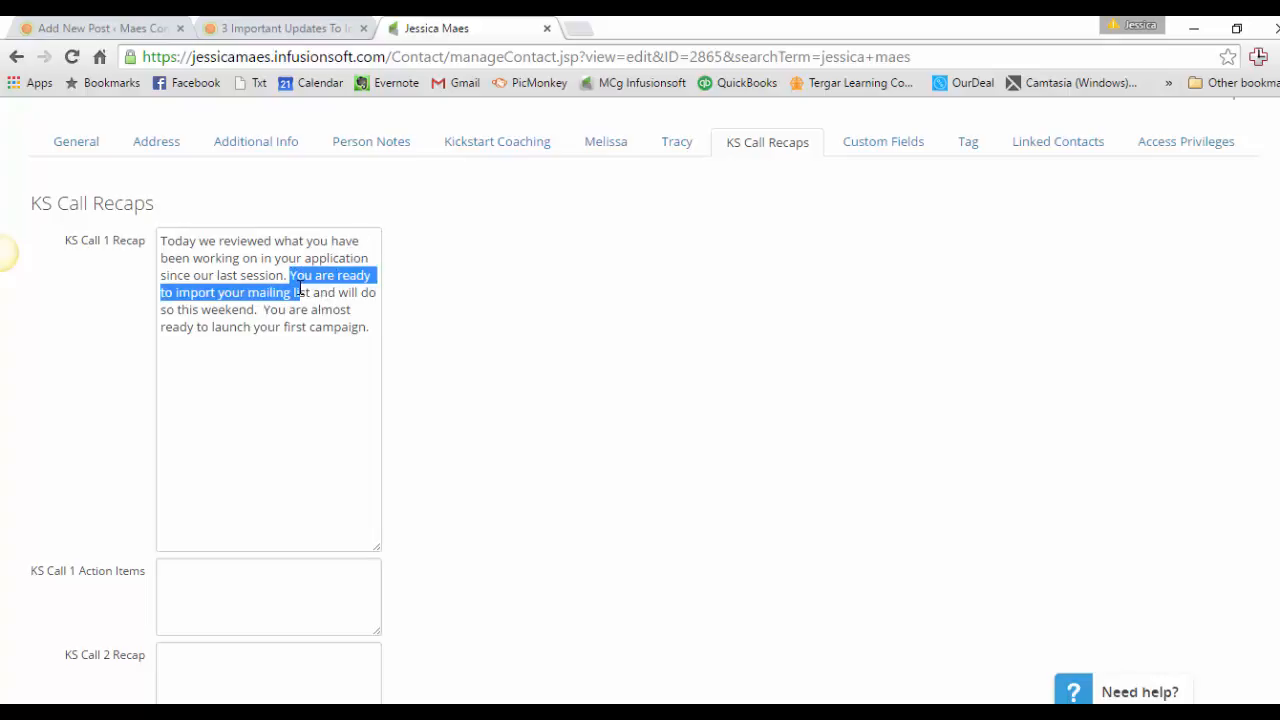
{"action": "left_click", "coordinate": [298, 291]}
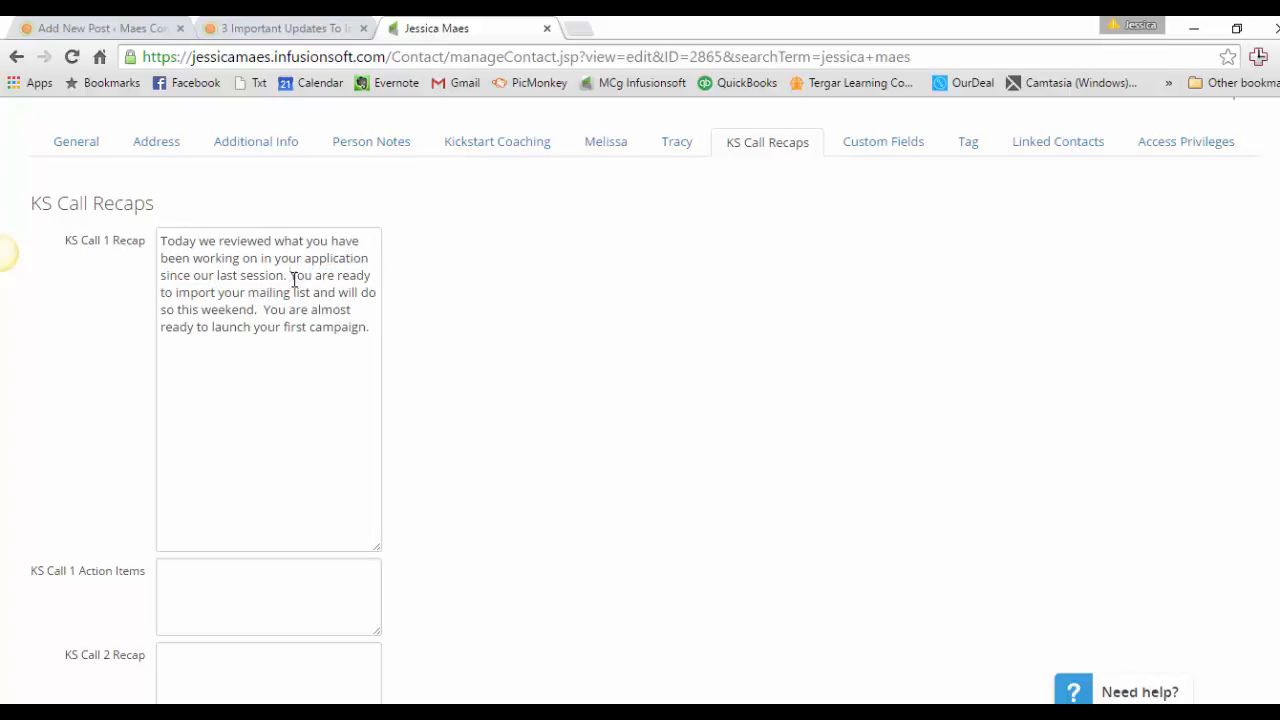
{"action": "left_click", "coordinate": [291, 276]}
{"action": "key", "text": "Return"}
{"action": "key", "text": "Return"}
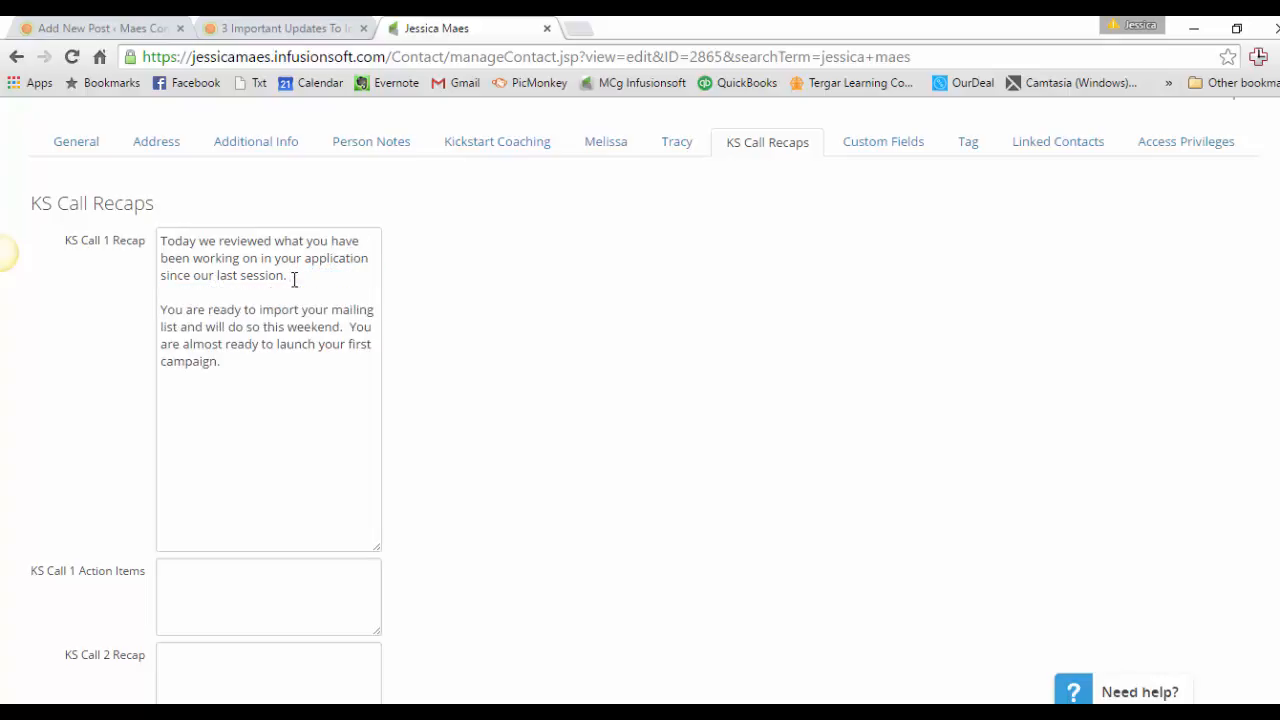
{"action": "left_click", "coordinate": [349, 328]}
{"action": "key", "text": "Return"}
{"action": "key", "text": "Return"}
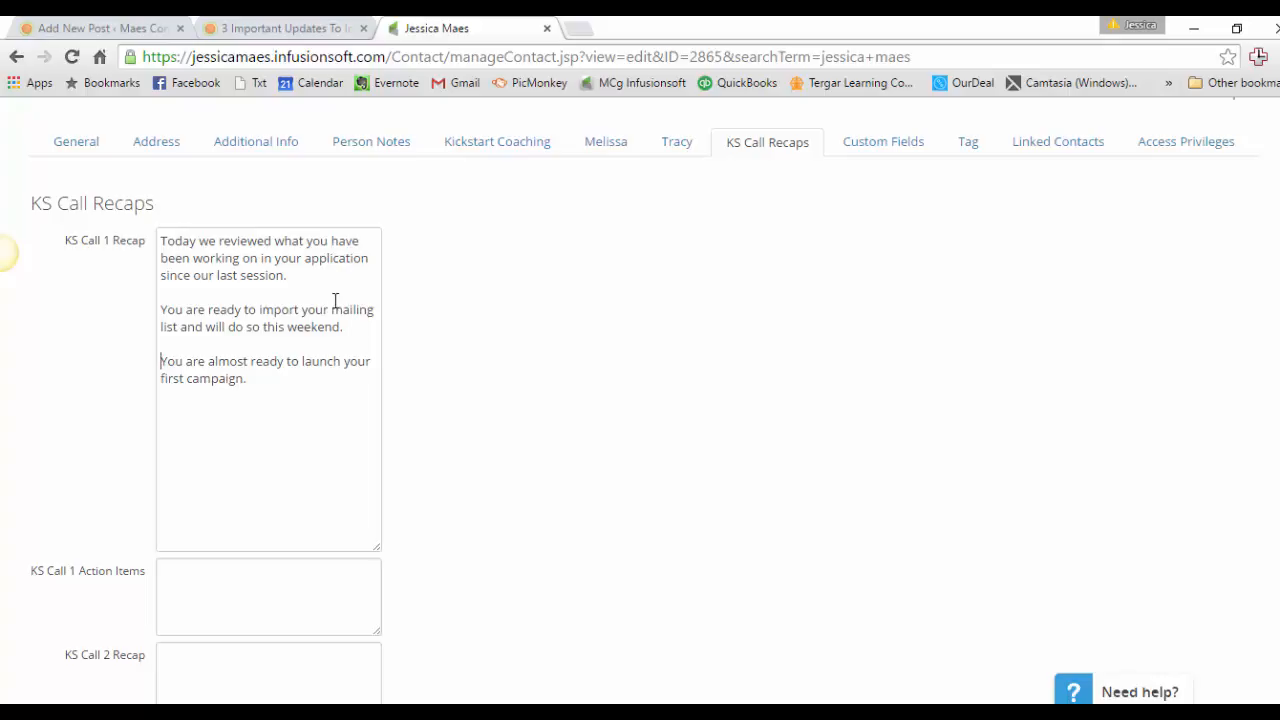
Delete the line breaks between the three KS Call 1 Recap sentences to leave one continuous paragraph.
{"action": "left_click", "coordinate": [313, 271]}
{"action": "key", "text": "Delete"}
{"action": "key", "text": "Delete"}
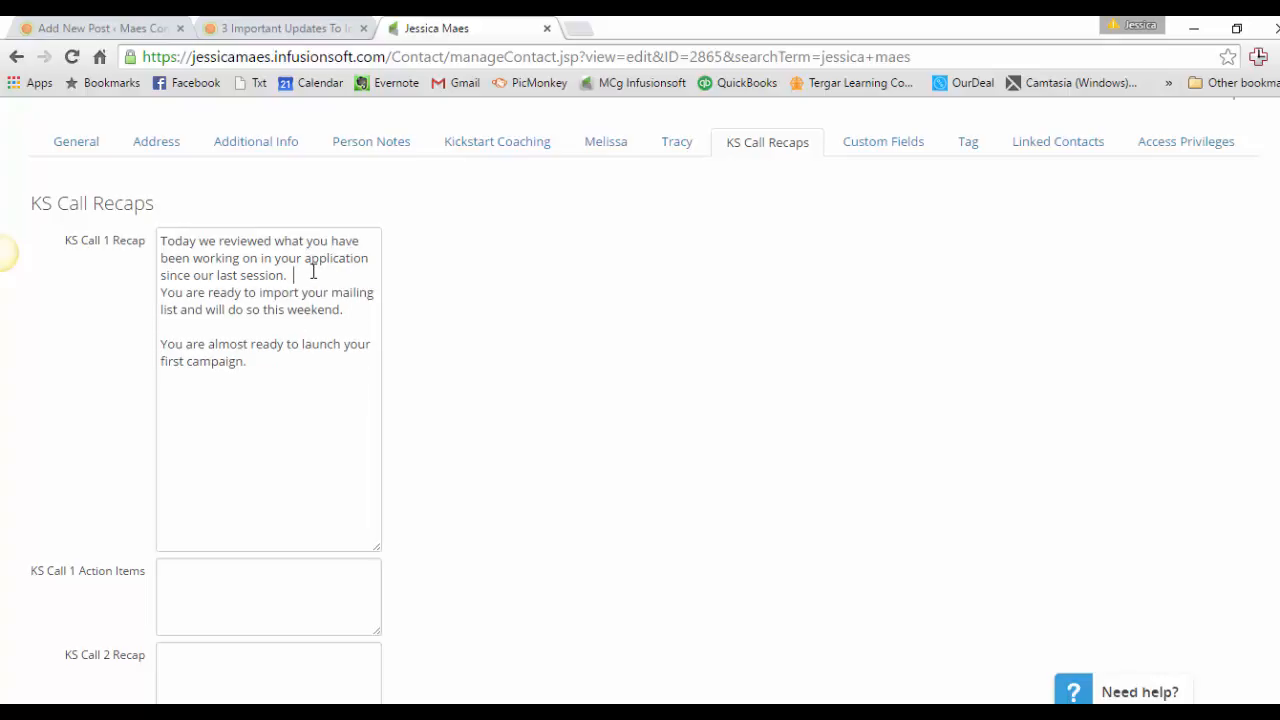
{"action": "key", "text": "Down"}
{"action": "key", "text": "Down"}
{"action": "key", "text": "Delete"}
{"action": "key", "text": "Delete"}
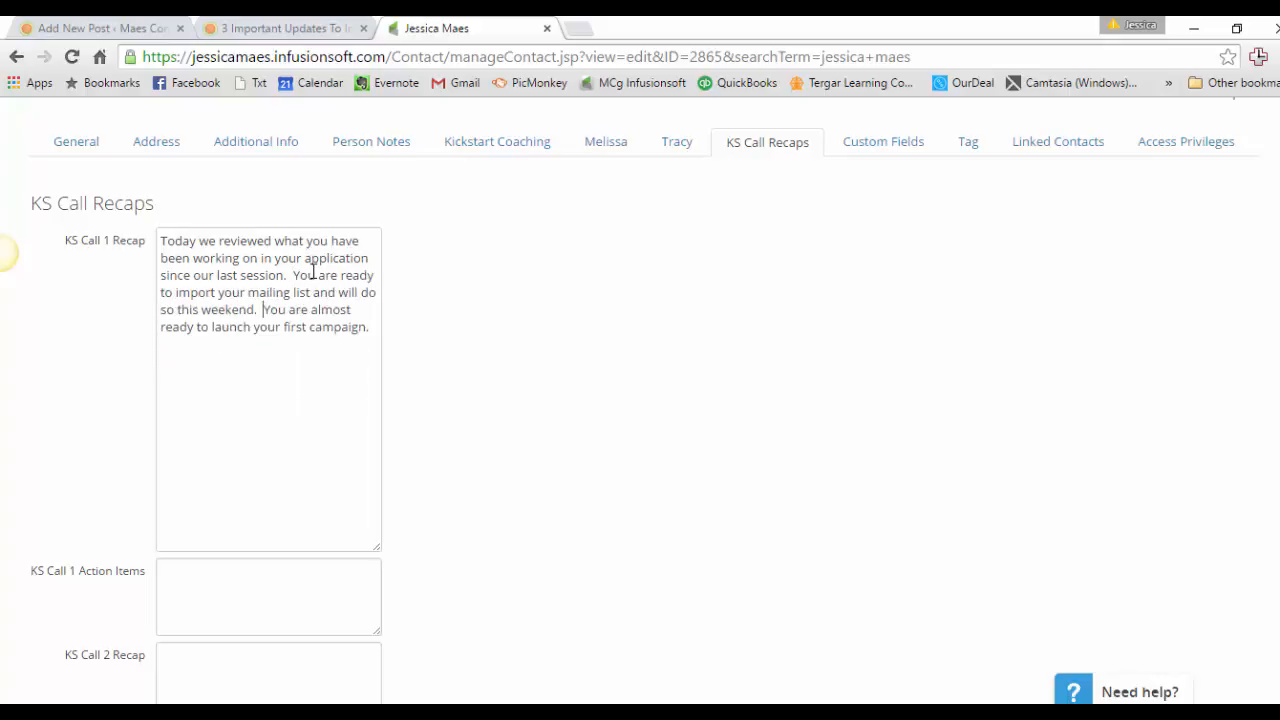
Copy the full KS Call 1 Recap text into a new Notepad document.
{"action": "left_click_drag", "start_coordinate": [372, 329], "coordinate": [160, 248]}
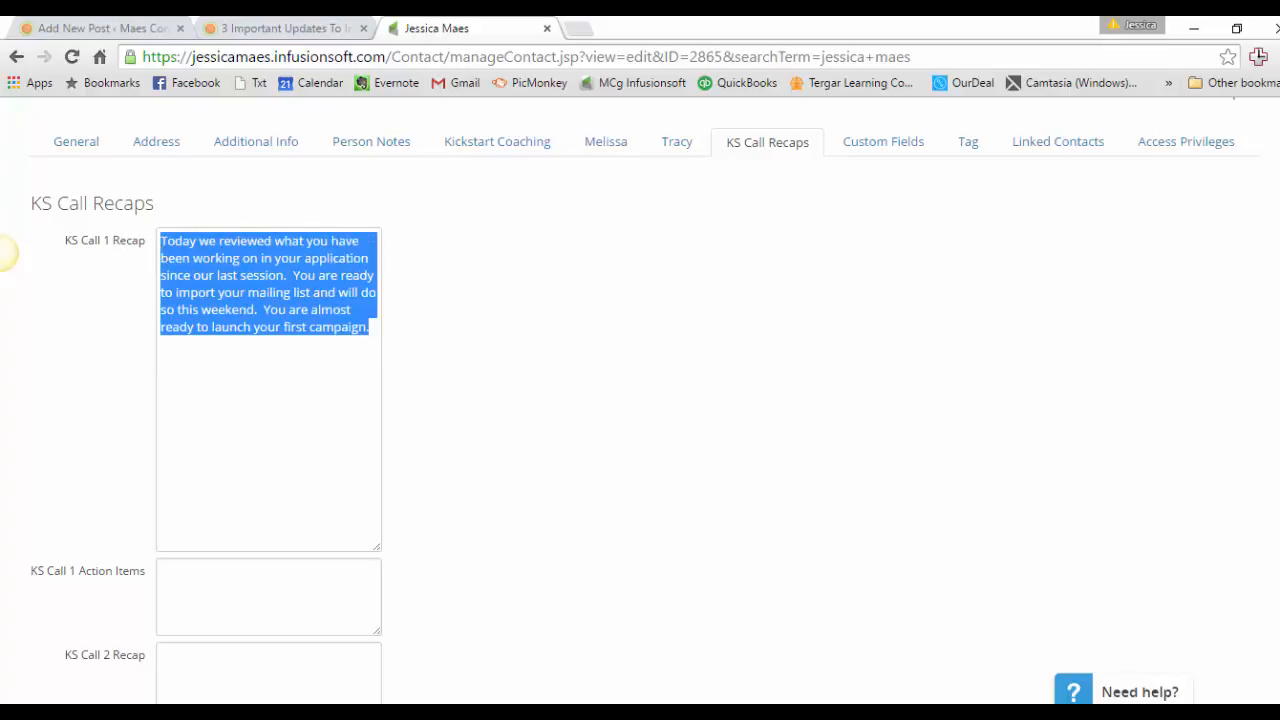
{"action": "key", "text": "super"}
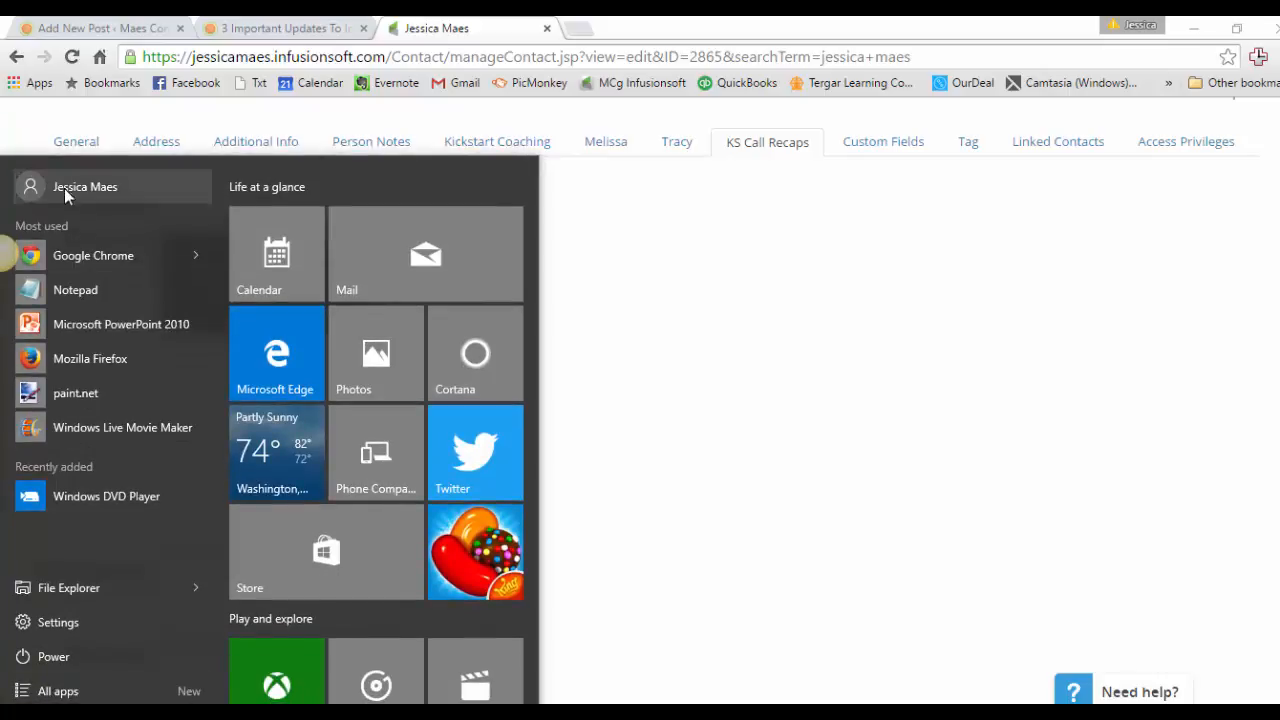
{"action": "left_click", "coordinate": [74, 291]}
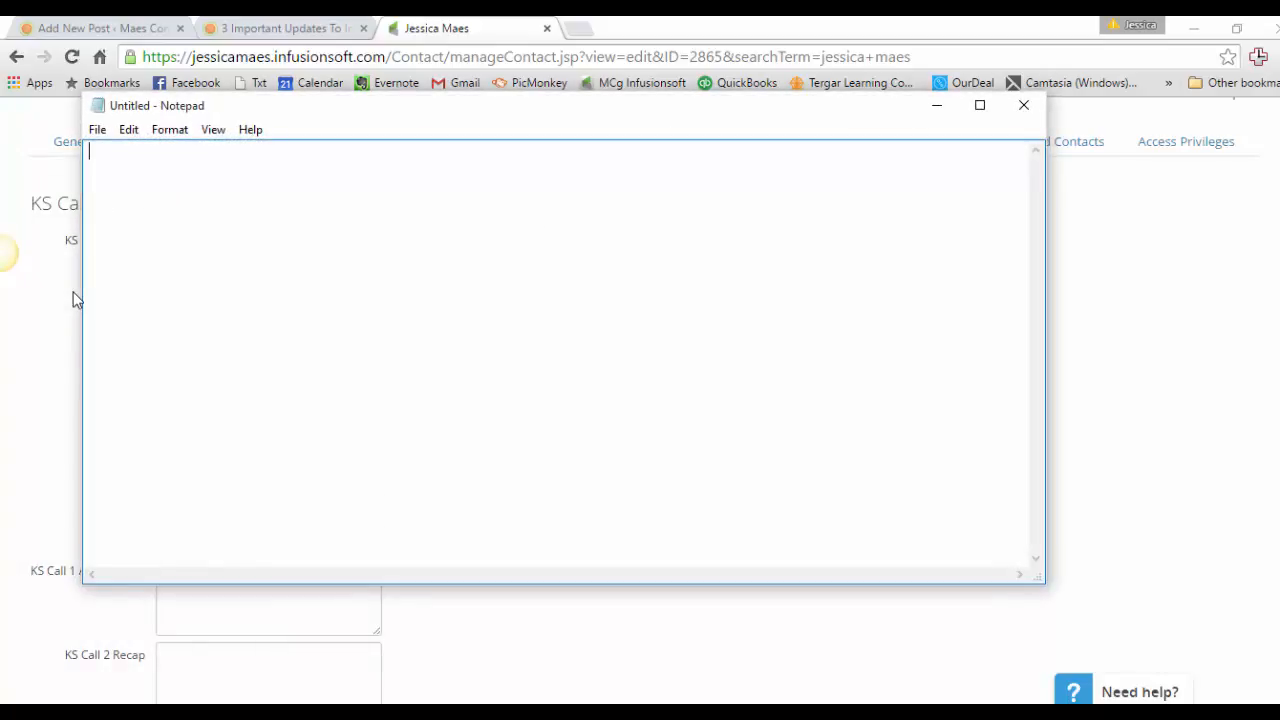
{"action": "key", "text": "ctrl+v"}
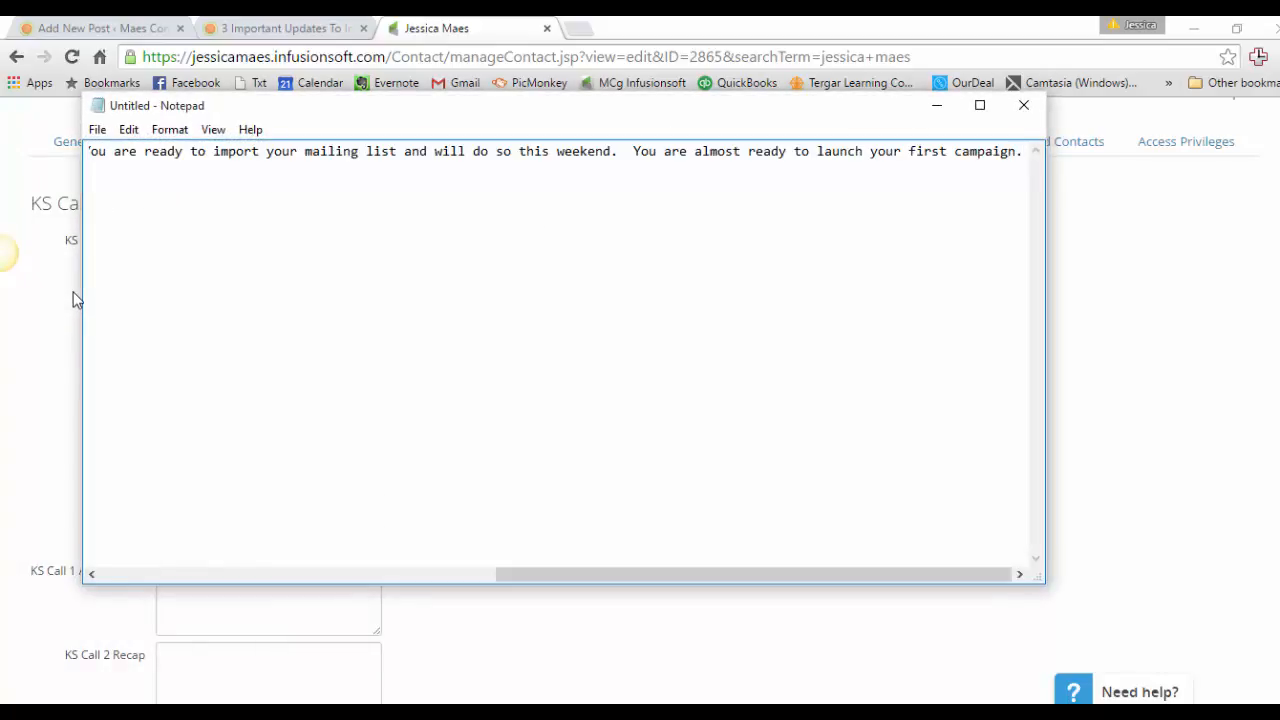
Split the Notepad text into three paragraphs with a blank line before each "You are" sentence, select it all and minimize Notepad.
{"action": "left_click", "coordinate": [633, 152]}
{"action": "key", "text": "Return"}
{"action": "key", "text": "Return"}
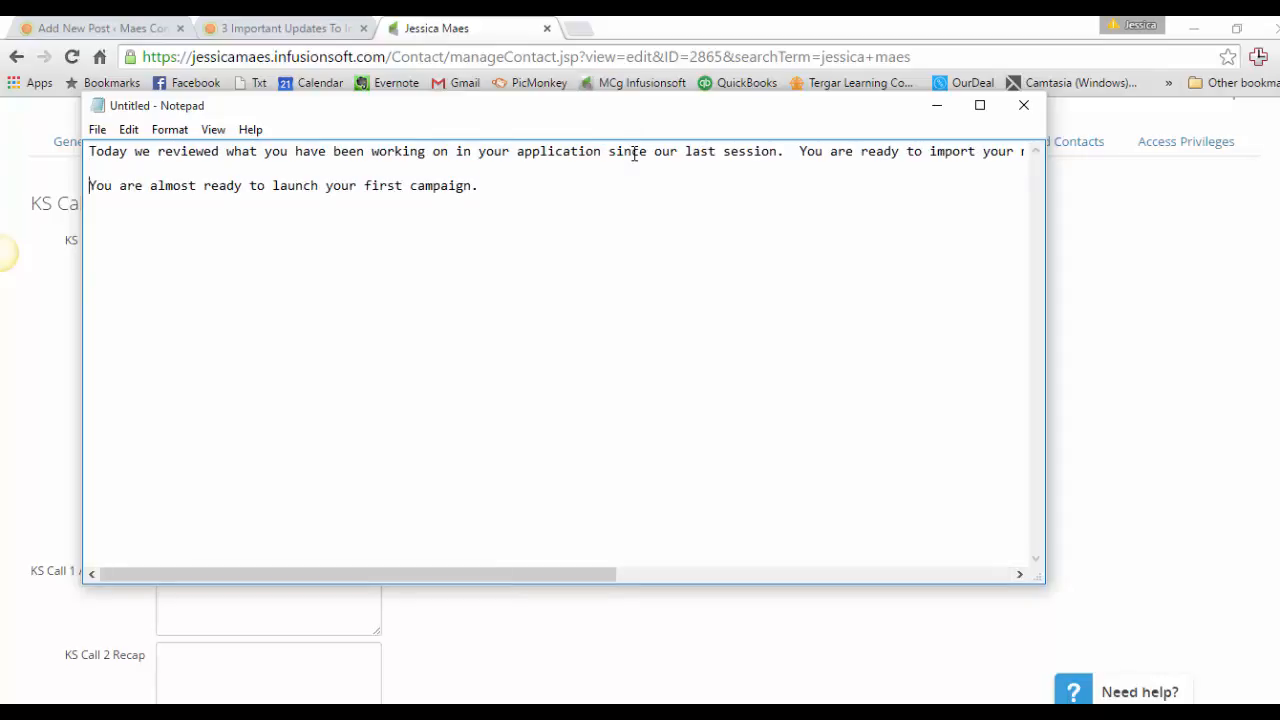
{"action": "left_click", "coordinate": [800, 152]}
{"action": "key", "text": "Return"}
{"action": "key", "text": "Return"}
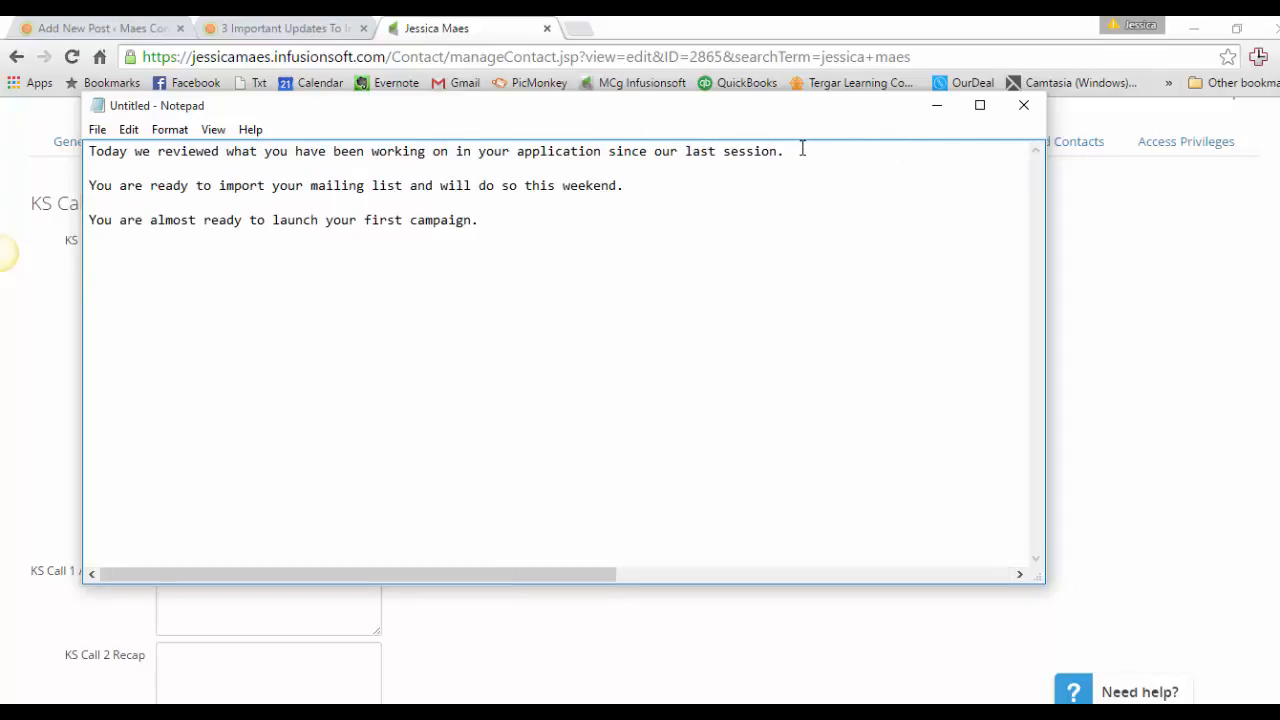
{"action": "left_click_drag", "start_coordinate": [560, 225], "coordinate": [68, 120]}
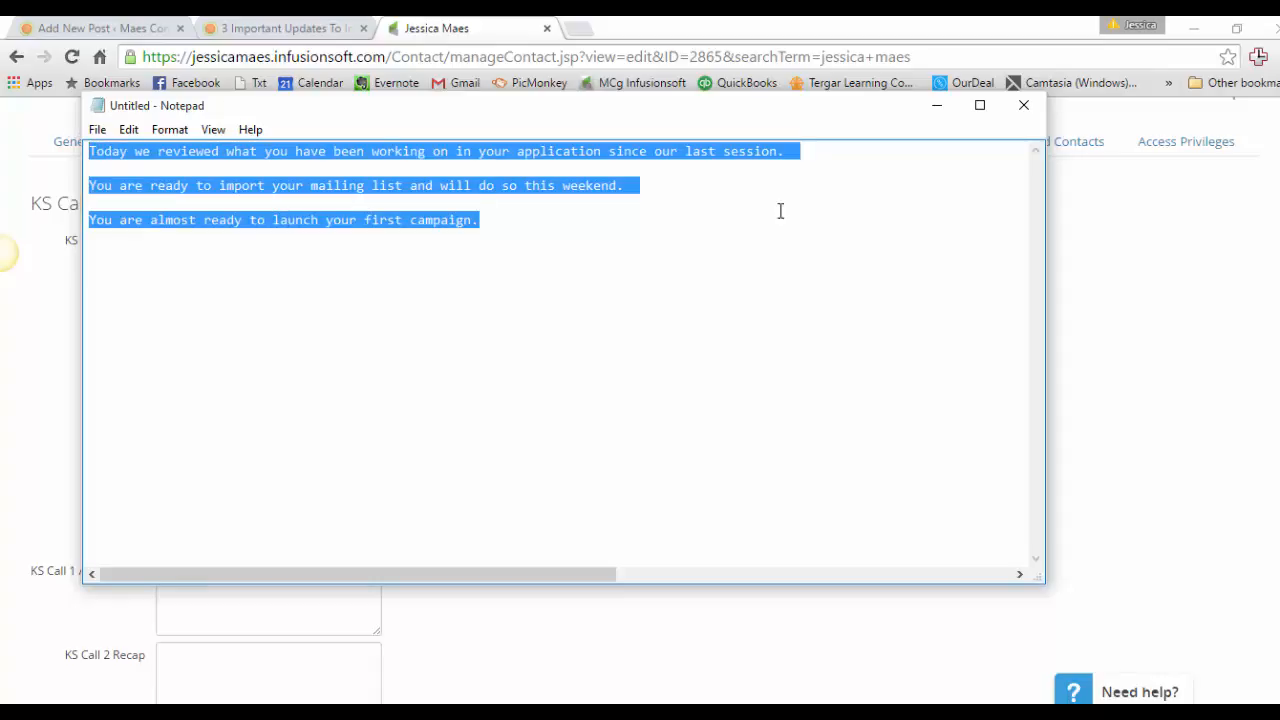
{"action": "left_click", "coordinate": [944, 106]}
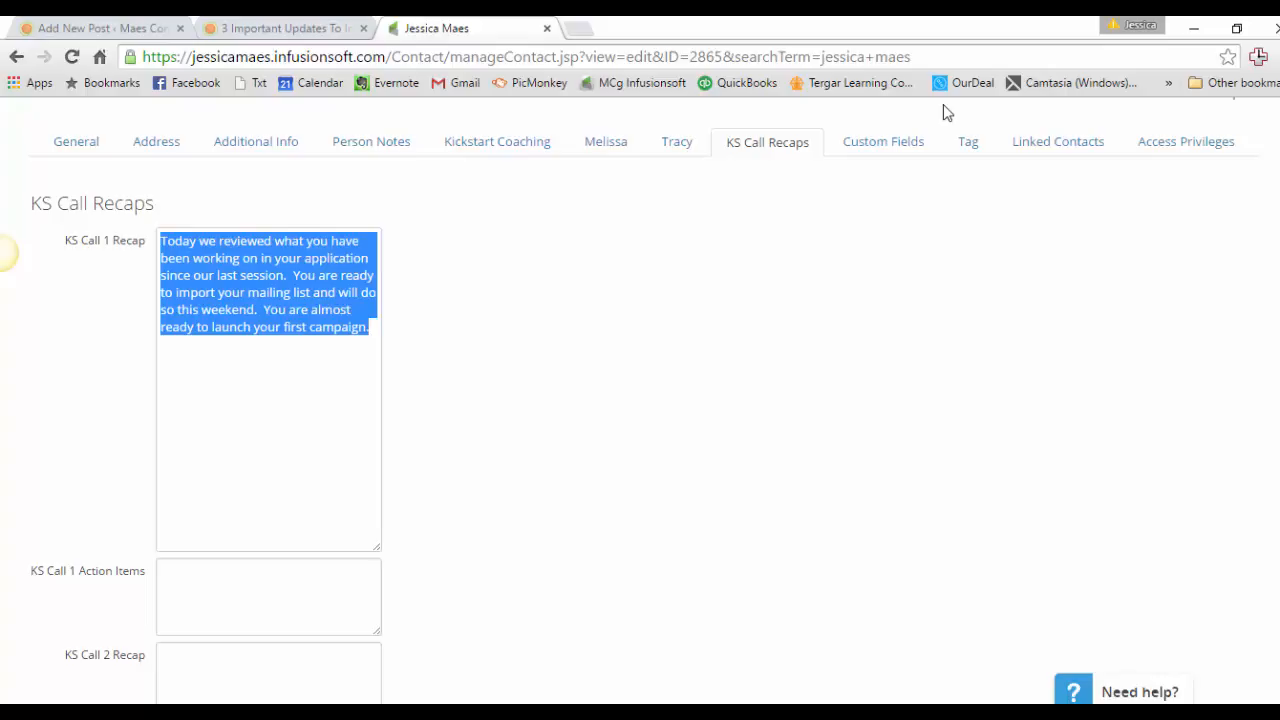
Insert a blank line before each "You are" sentence in the KS Call 1 Recap field.
{"action": "left_click", "coordinate": [295, 278]}
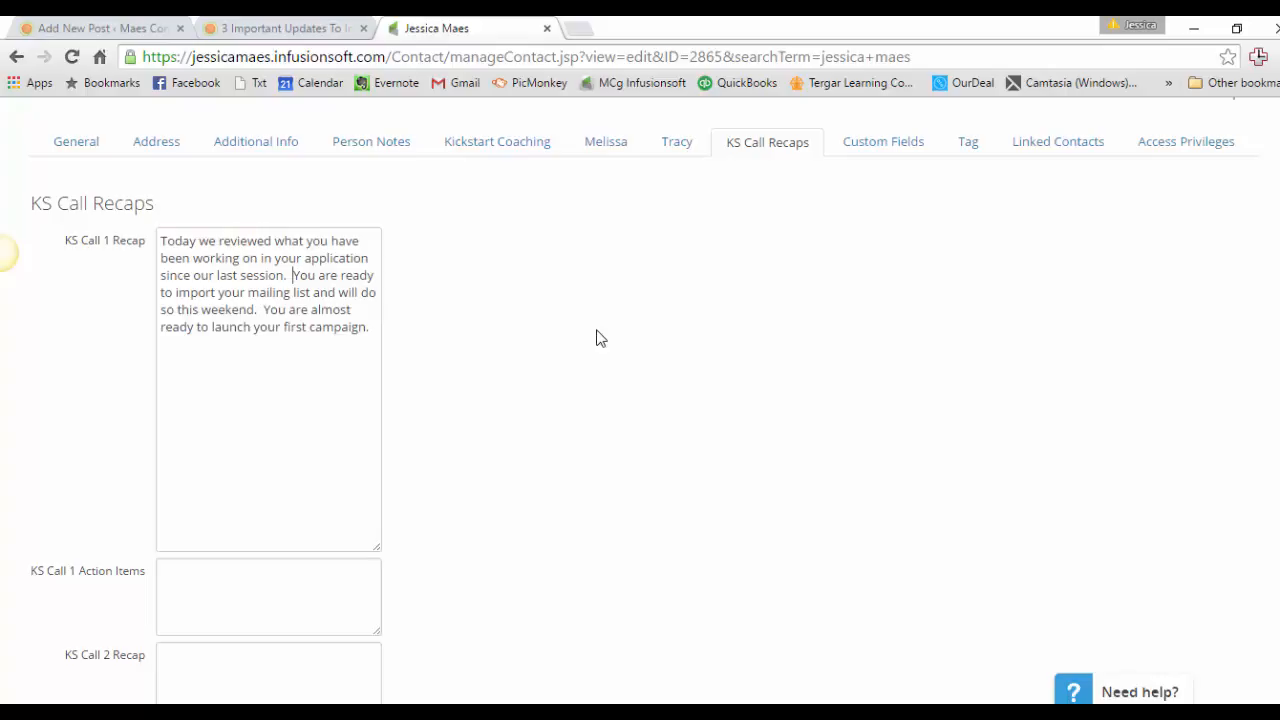
{"action": "key", "text": "Return"}
{"action": "key", "text": "Return"}
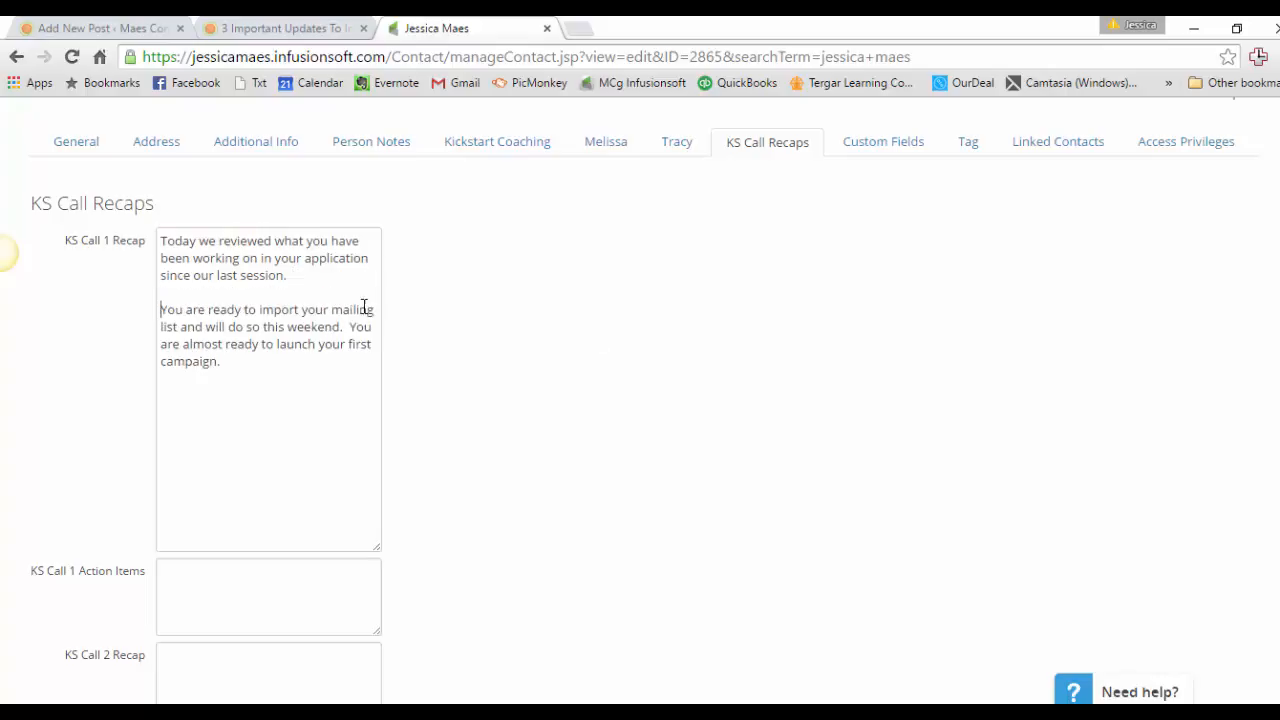
{"action": "left_click", "coordinate": [349, 330]}
{"action": "key", "text": "Return"}
{"action": "key", "text": "Return"}
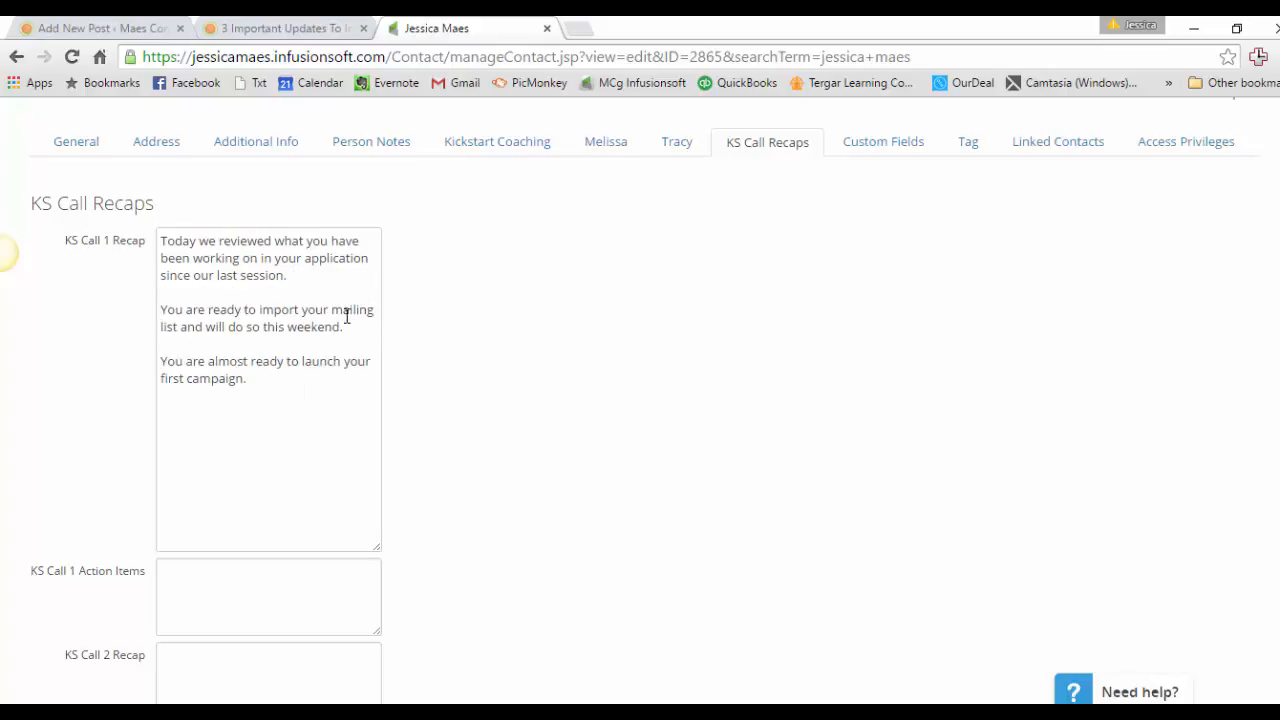
Copy the three-paragraph KS Call 1 Recap text into the KS Call 1 Action Items field.
{"action": "left_click_drag", "start_coordinate": [250, 380], "coordinate": [117, 178]}
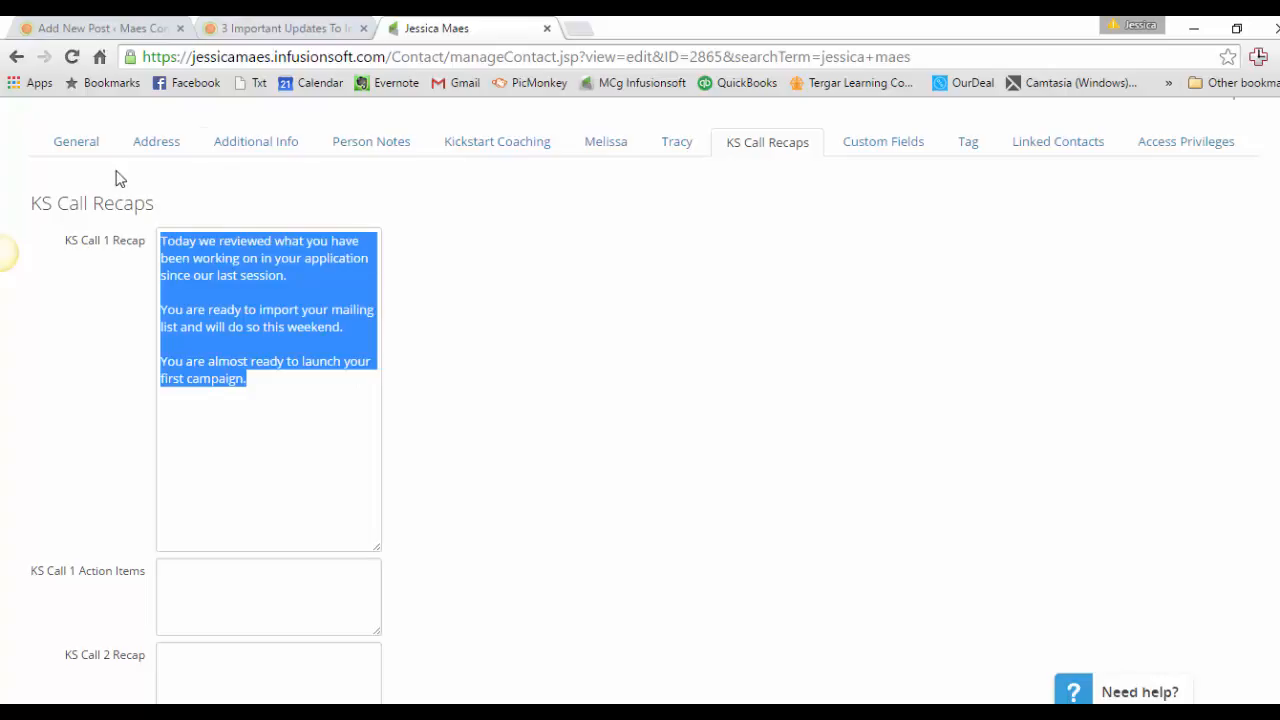
{"action": "key", "text": "ctrl+c"}
{"action": "left_click", "coordinate": [234, 594]}
{"action": "key", "text": "ctrl+v"}
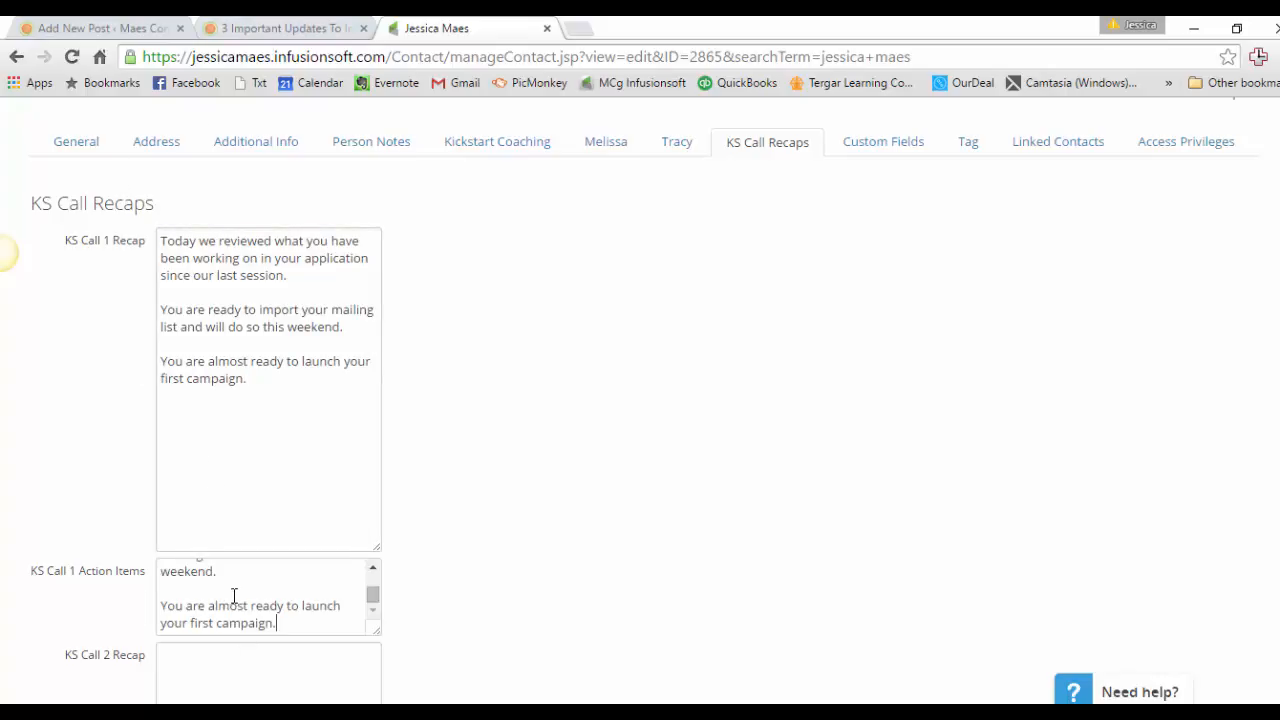
Save the contact record with the filled-in call recap and action items.
{"action": "scroll", "coordinate": [640, 400], "scroll_direction": "down", "scroll_amount": 2}
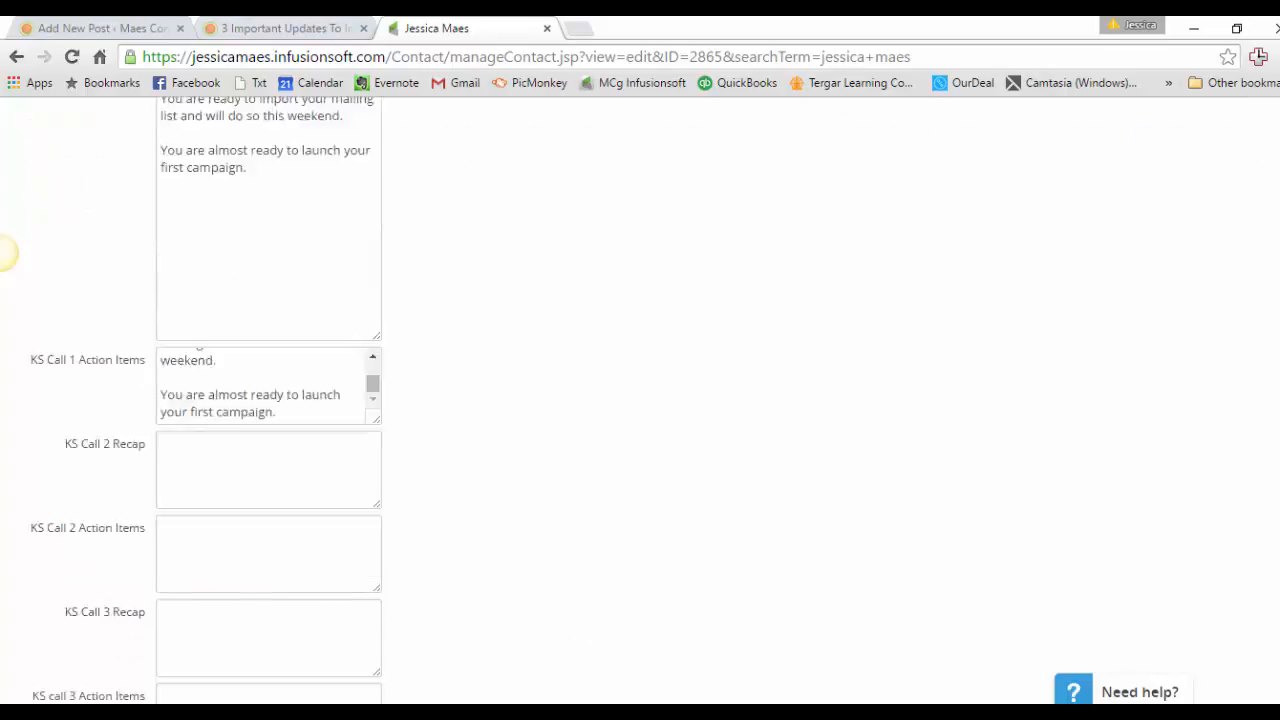
{"action": "scroll", "coordinate": [640, 400], "scroll_direction": "down", "scroll_amount": 8}
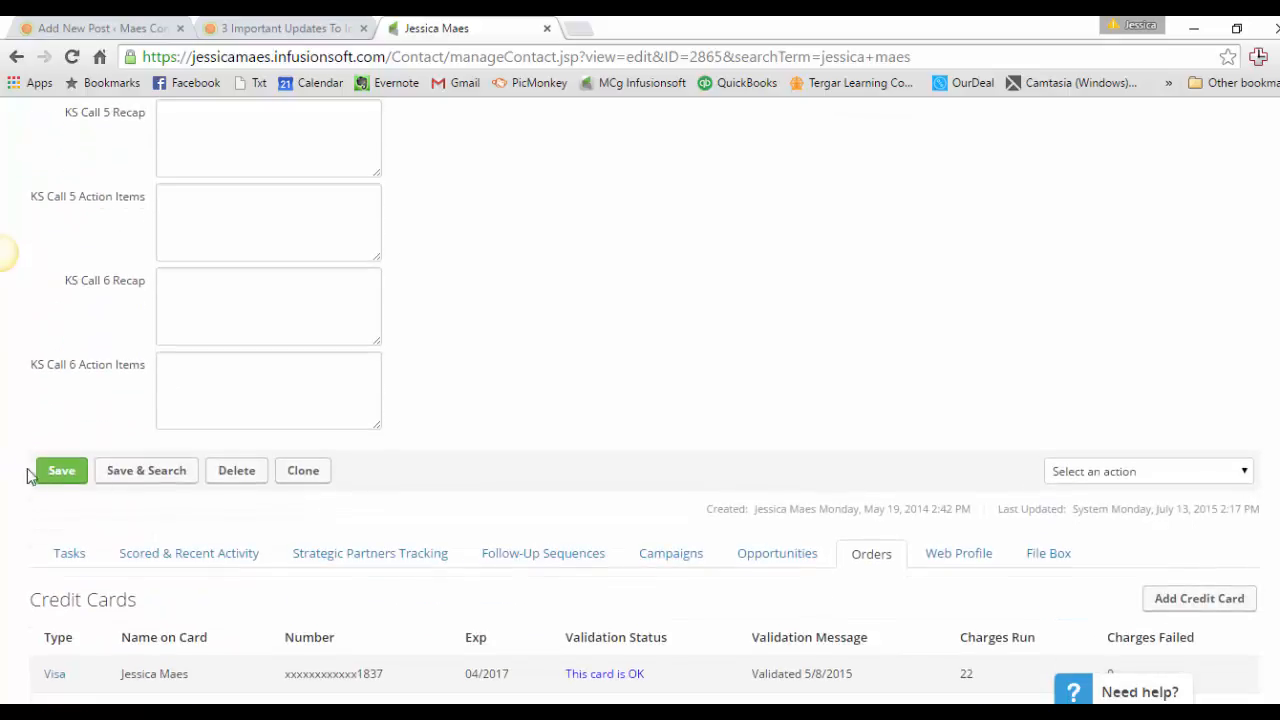
{"action": "left_click", "coordinate": [48, 478]}
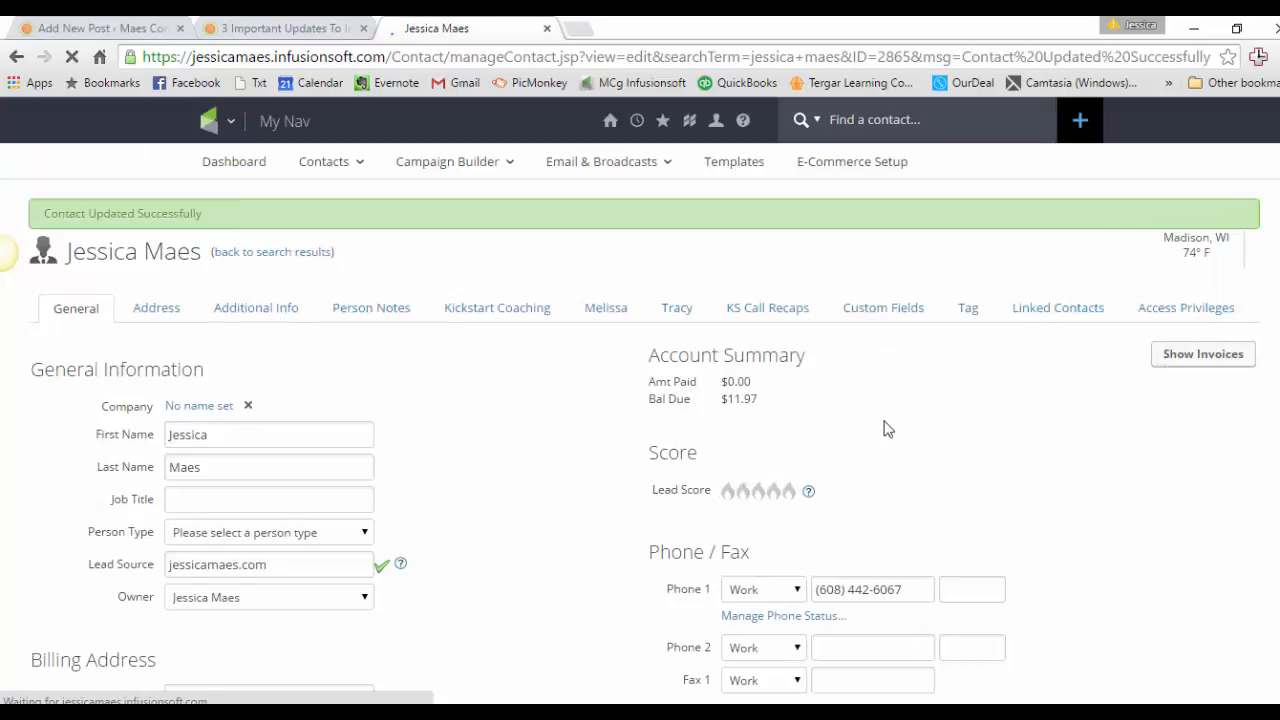
Start a new email to this contact using the Send an Email action.
{"action": "scroll", "coordinate": [883, 428], "scroll_direction": "down", "scroll_amount": 3}
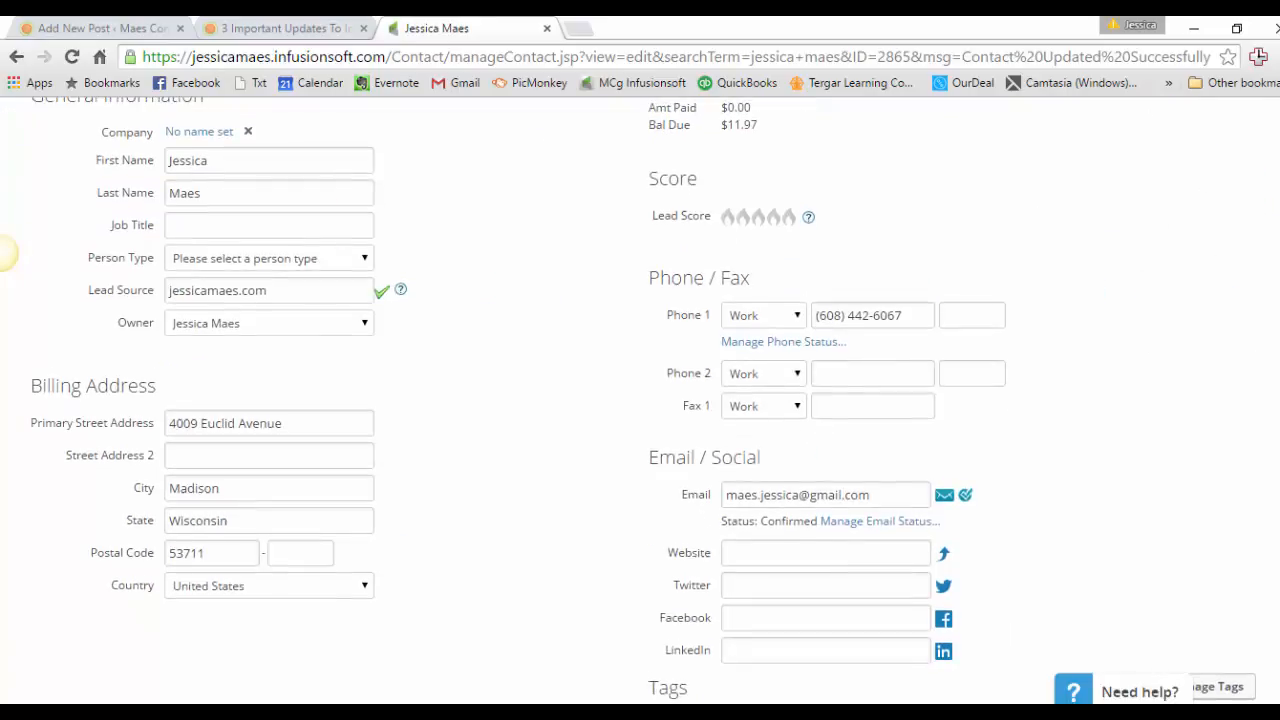
{"action": "scroll", "coordinate": [1255, 494], "scroll_direction": "down", "scroll_amount": 4}
{"action": "left_click", "coordinate": [1247, 511]}
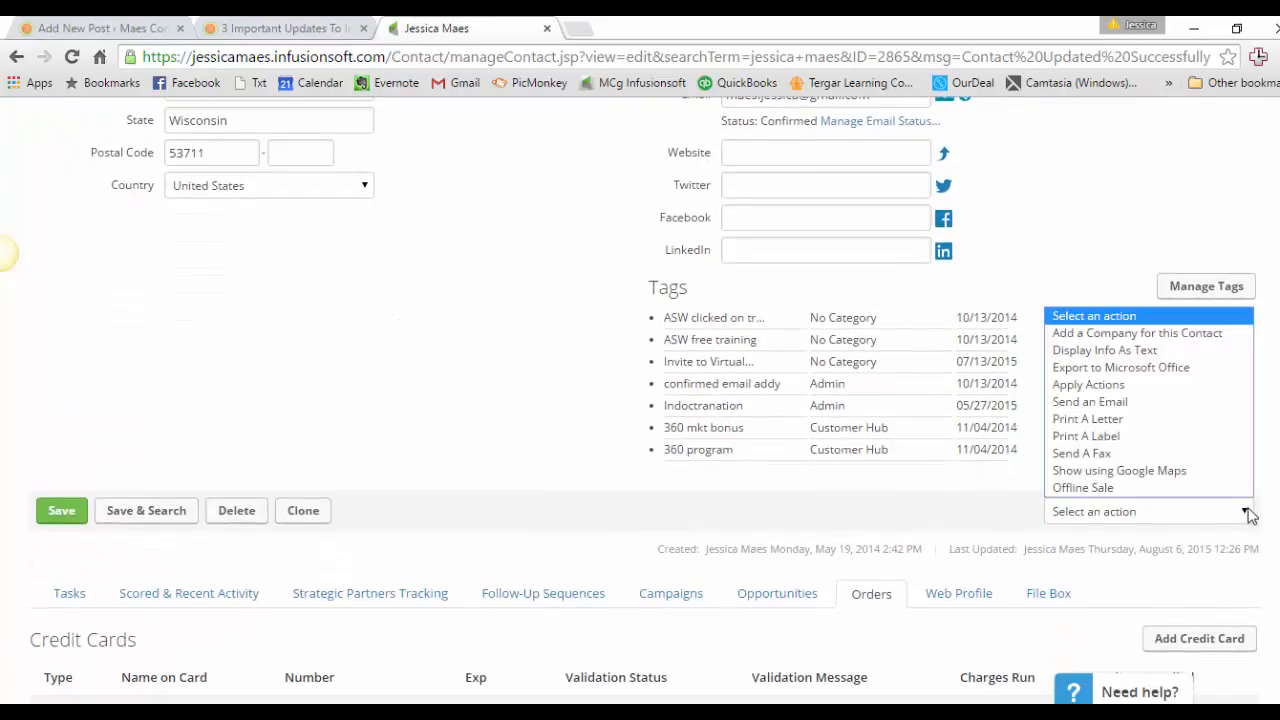
{"action": "left_click", "coordinate": [1175, 399]}
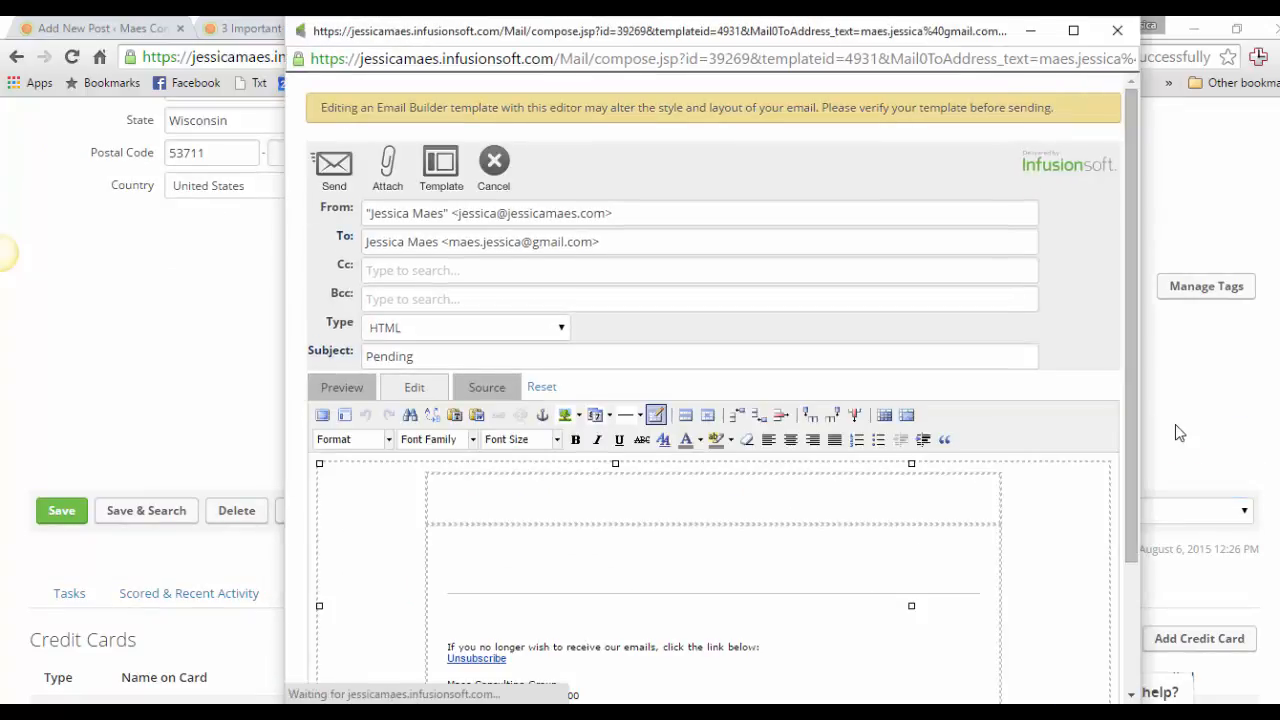
Load the "***KS Call 1 recap - next call IS scheduled" template without the merge-field reminder into the email.
{"action": "left_click", "coordinate": [441, 168]}
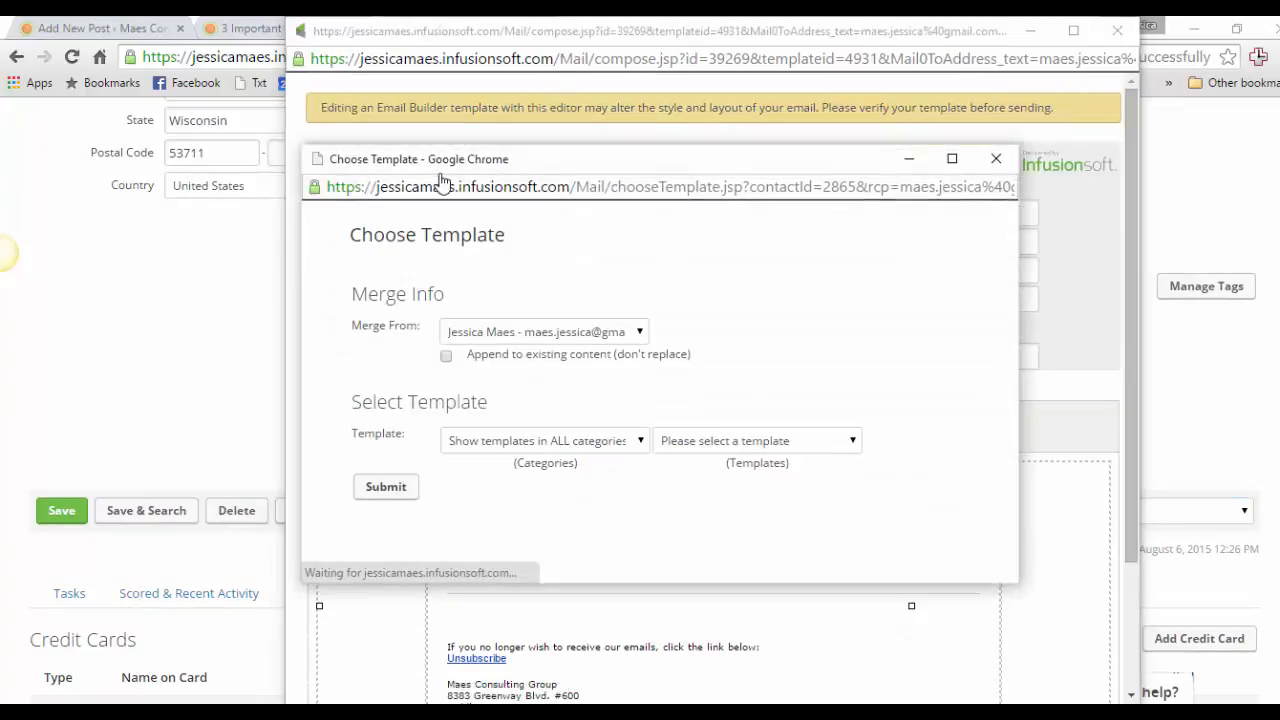
{"action": "left_click", "coordinate": [677, 444]}
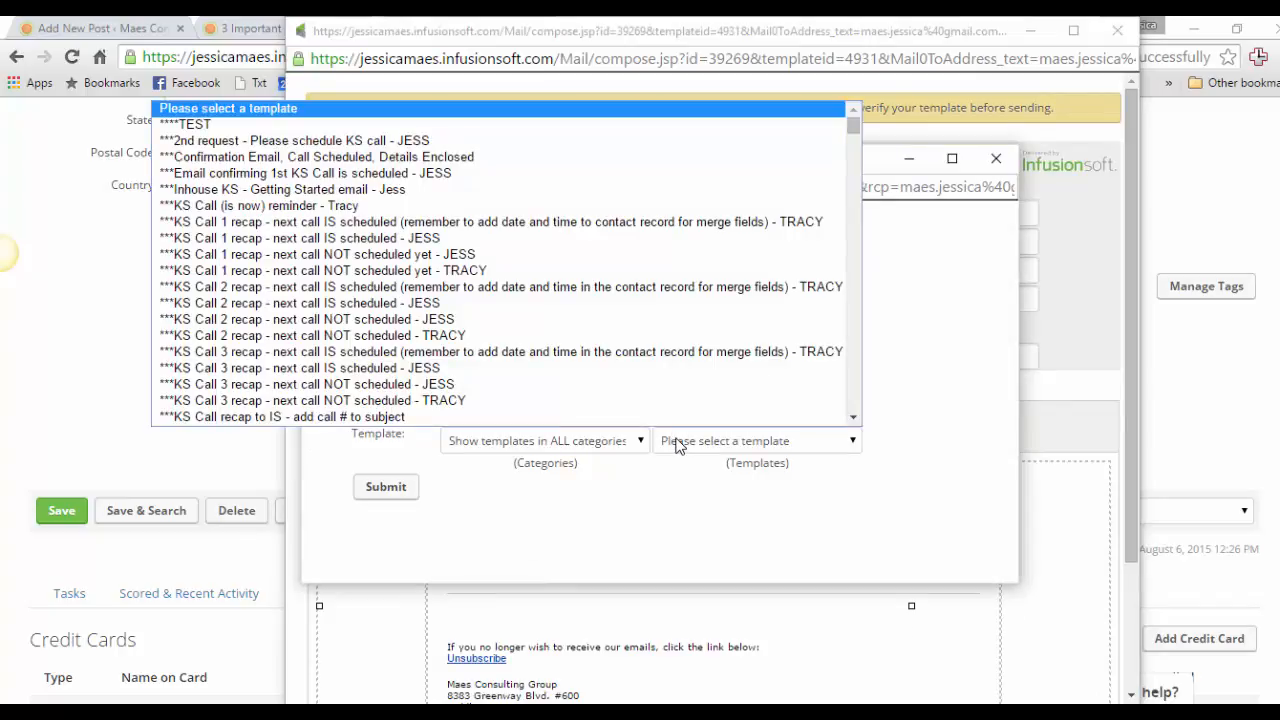
{"action": "left_click", "coordinate": [470, 238]}
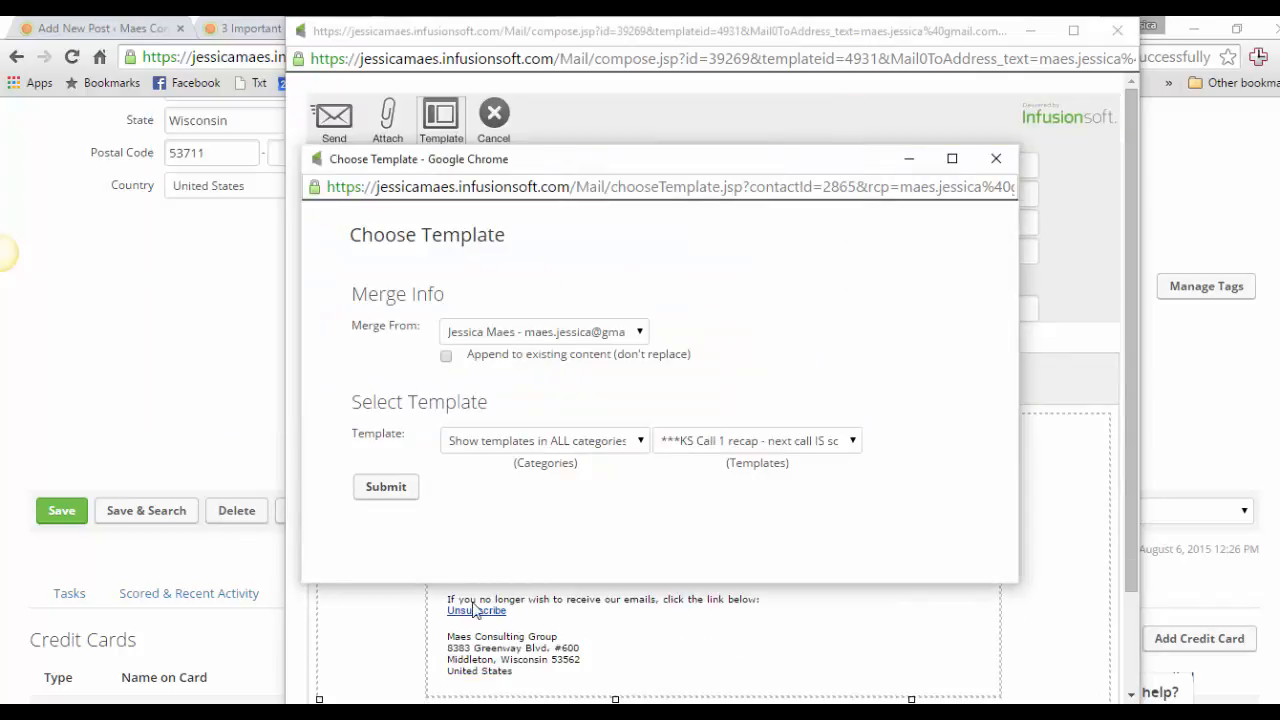
{"action": "left_click", "coordinate": [398, 490]}
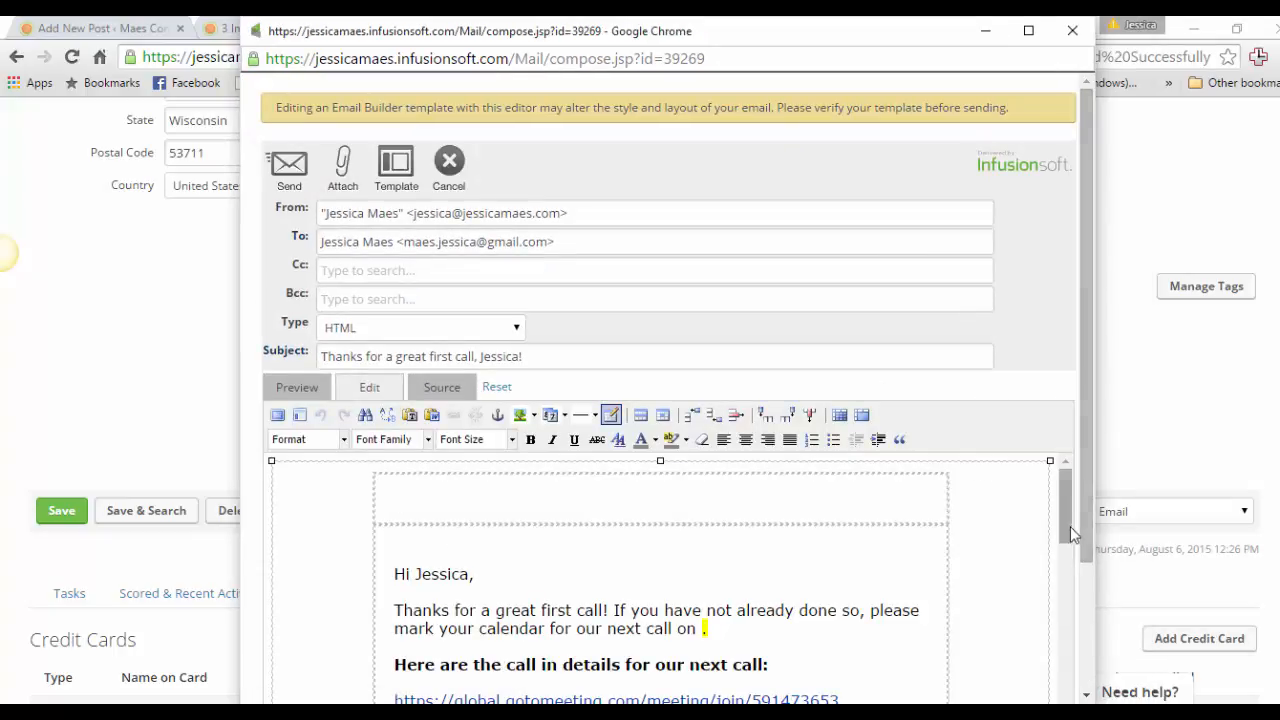
Examine the paragraph spacing of the merged call recap and action items in the email body.
{"action": "mouse_move", "coordinate": [1070, 535]}
{"action": "left_mouse_down"}
{"action": "mouse_move", "coordinate": [1088, 616]}
{"action": "mouse_move", "coordinate": [1066, 597]}
{"action": "mouse_move", "coordinate": [1061, 558]}
{"action": "mouse_move", "coordinate": [943, 546]}
{"action": "left_mouse_up"}
{"action": "left_click_drag", "start_coordinate": [1061, 607], "coordinate": [1057, 566]}
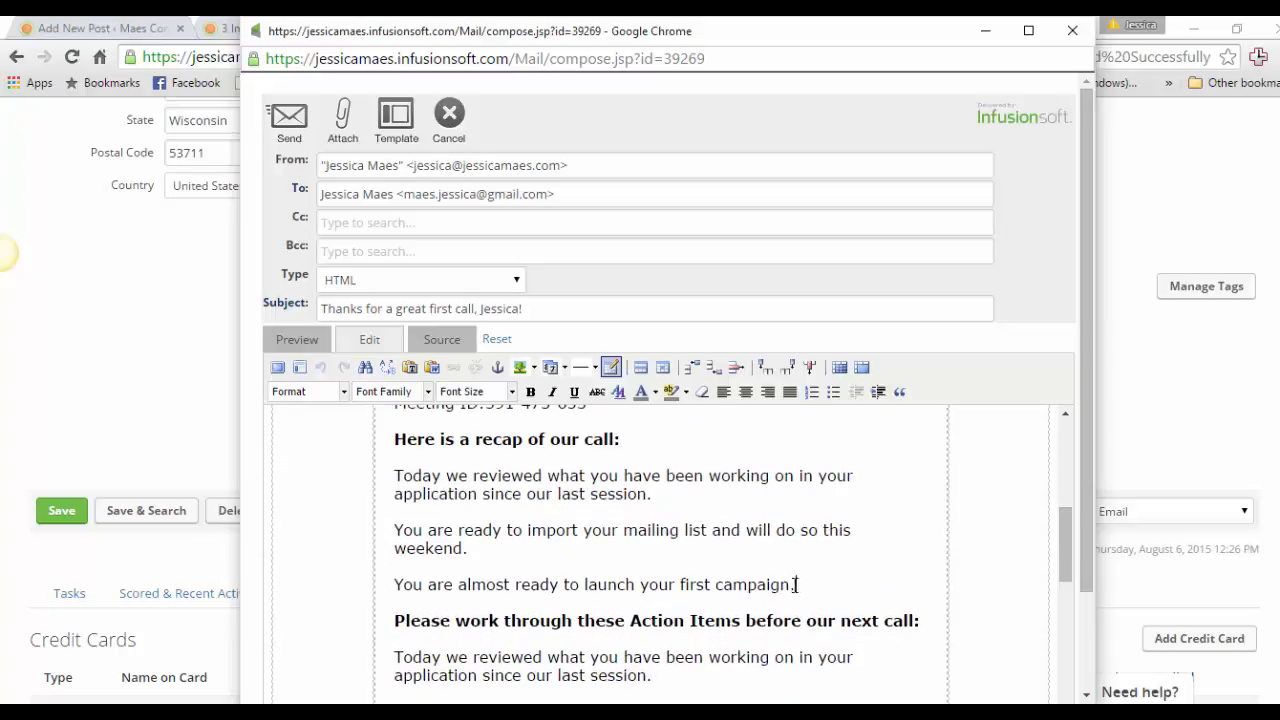
{"action": "left_click_drag", "start_coordinate": [796, 585], "coordinate": [393, 476]}
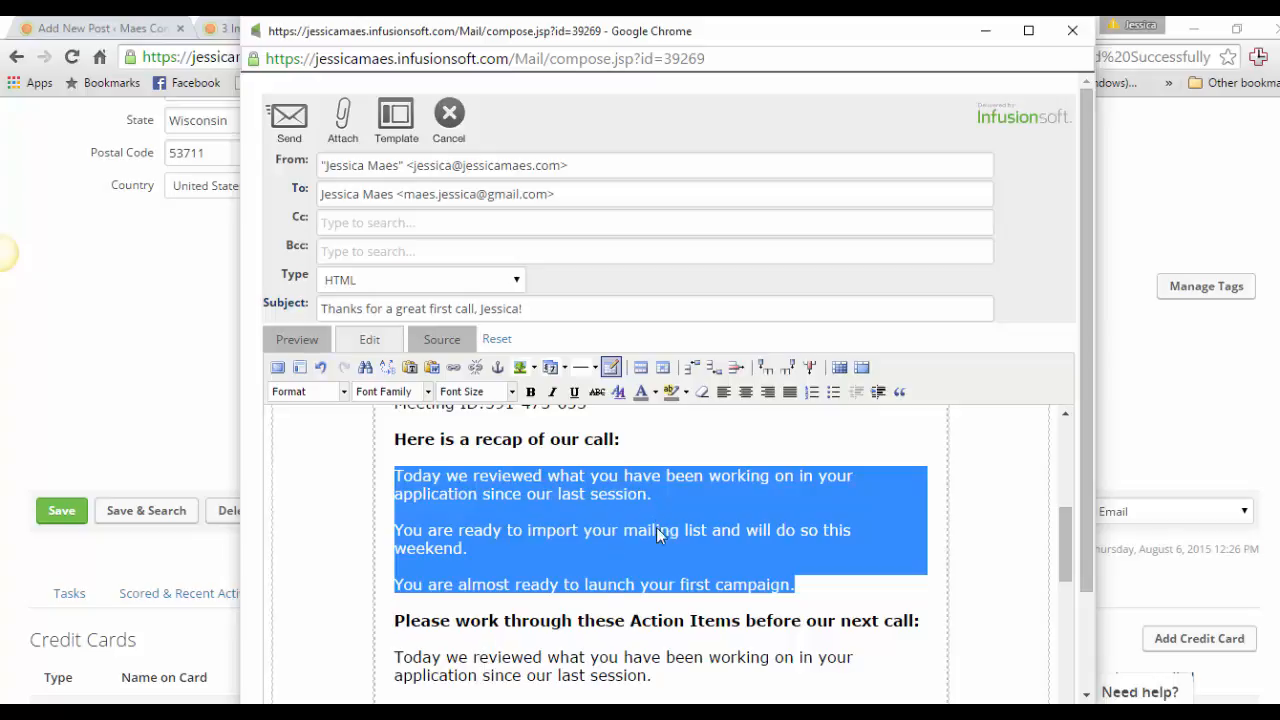
{"action": "left_click", "coordinate": [719, 420]}
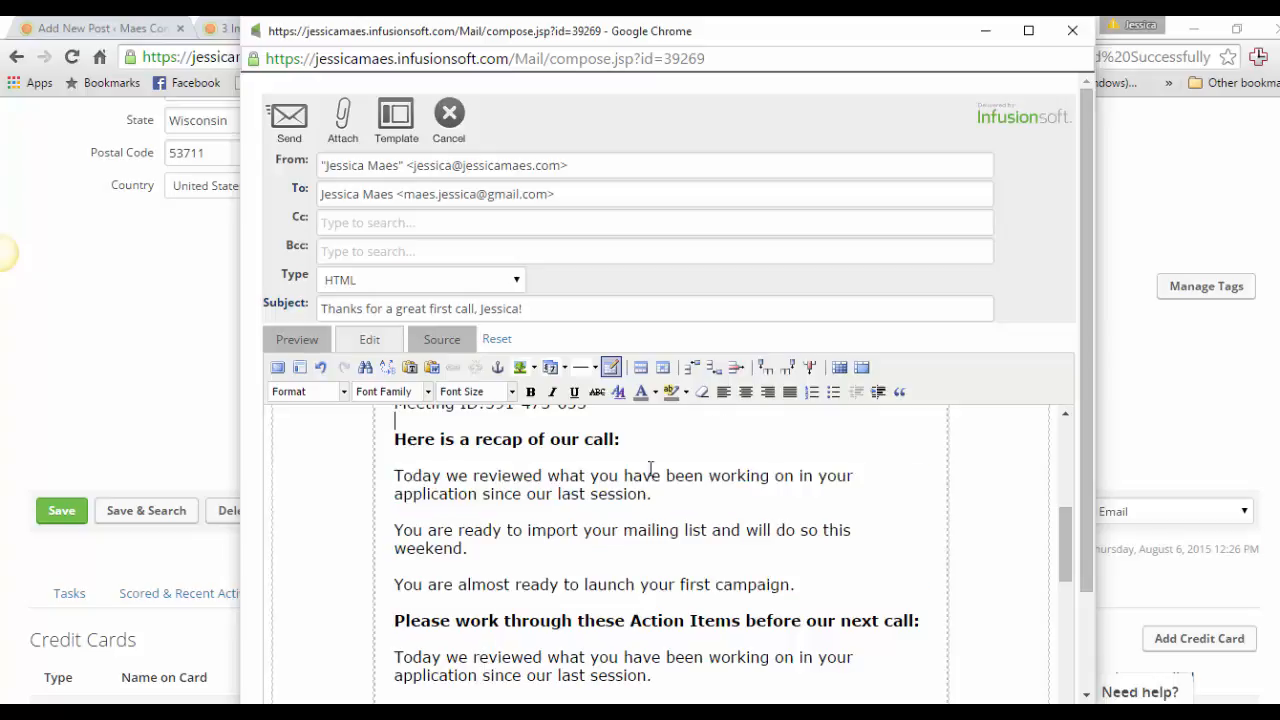
{"action": "left_click_drag", "start_coordinate": [648, 494], "coordinate": [592, 495]}
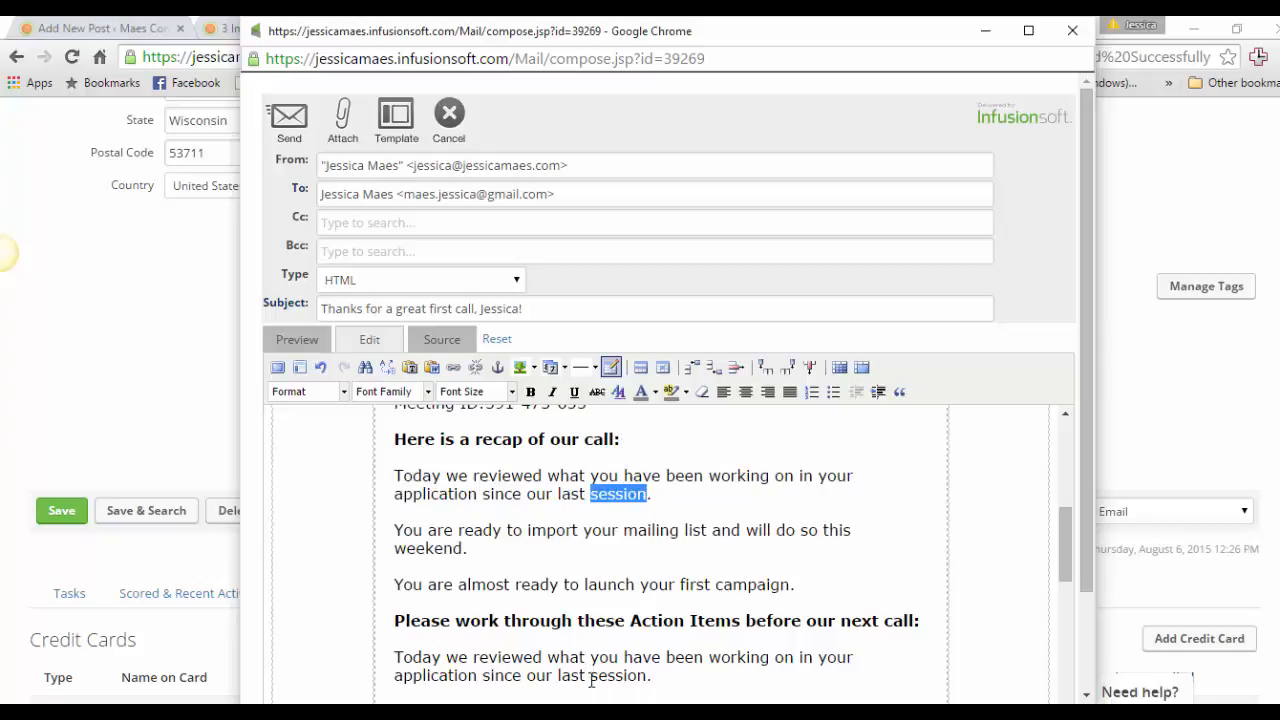